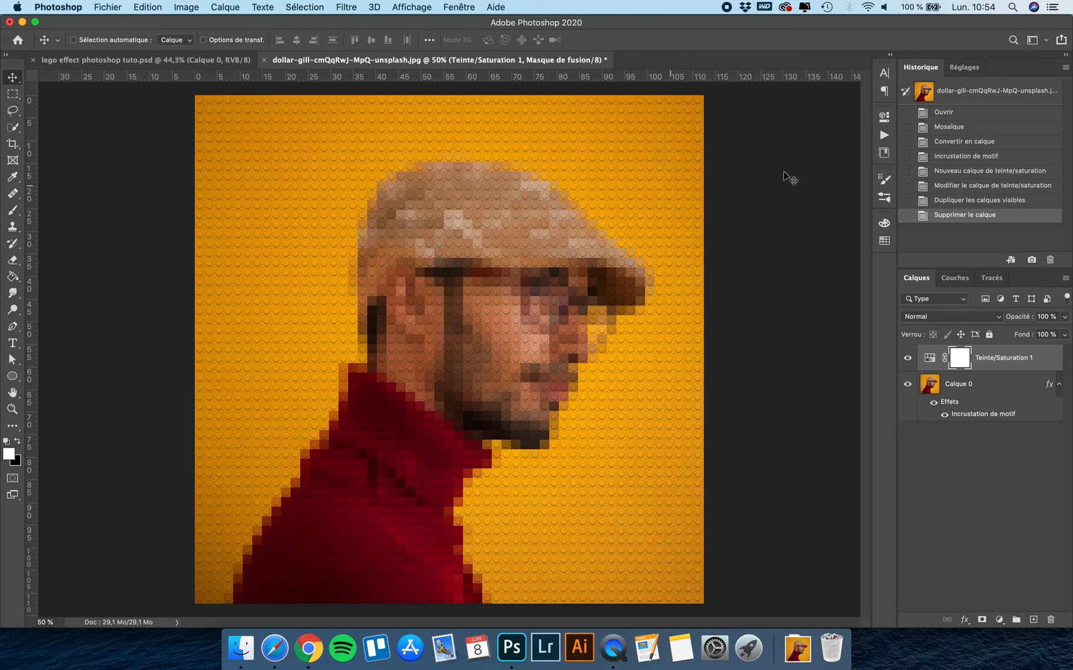
Step: Revert the portrait photo to its original opened state in the history
left_click(973, 97)
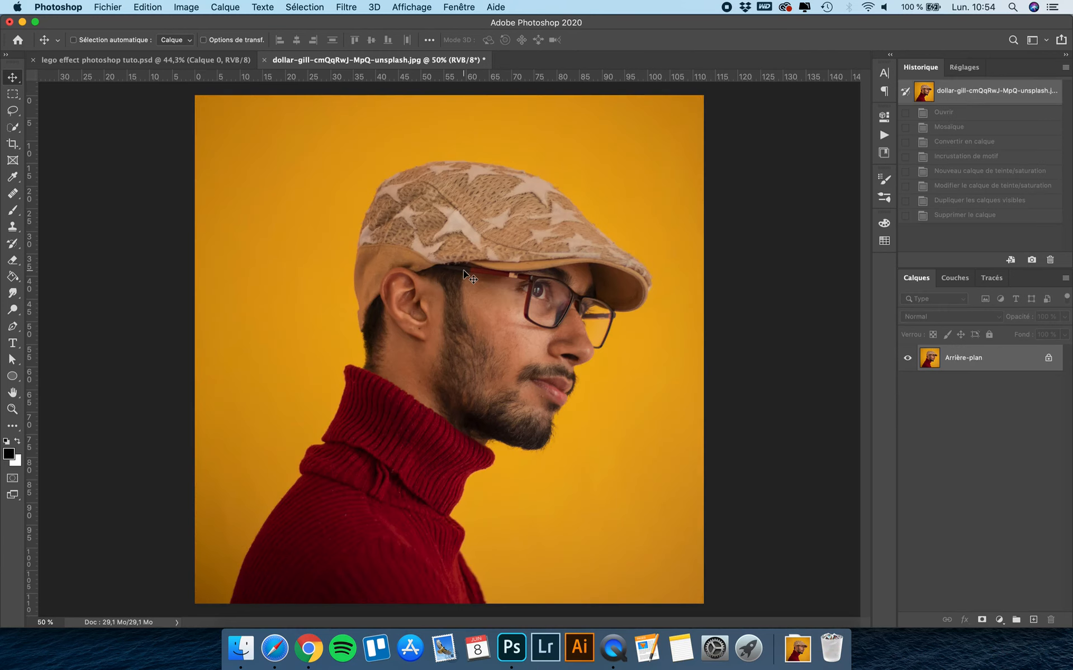
left_click(98, 7)
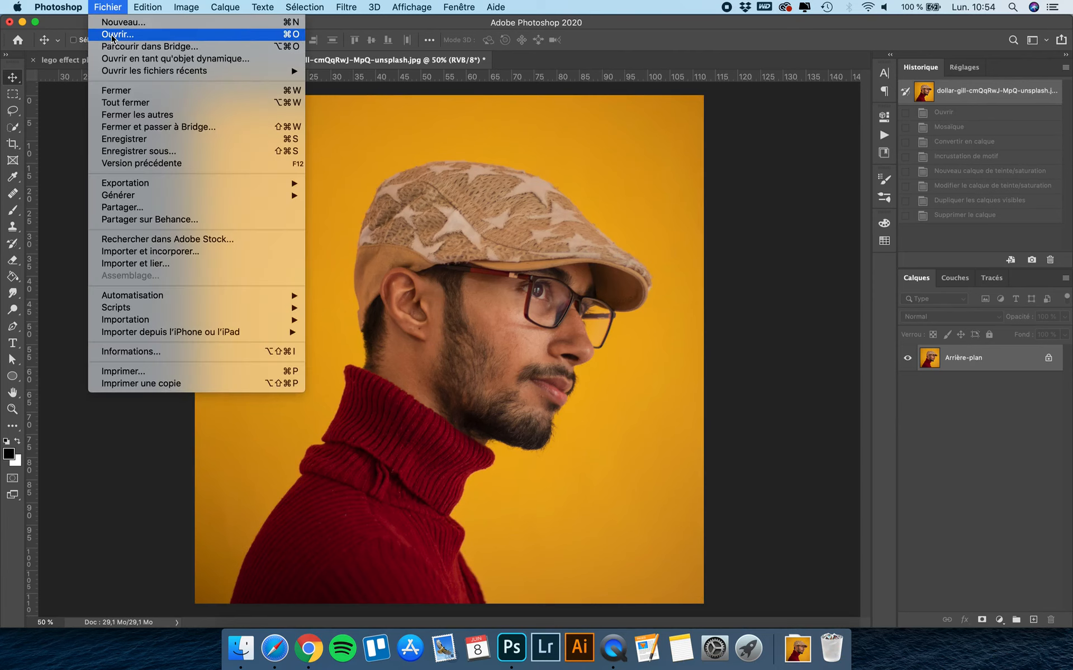
left_click(364, 201)
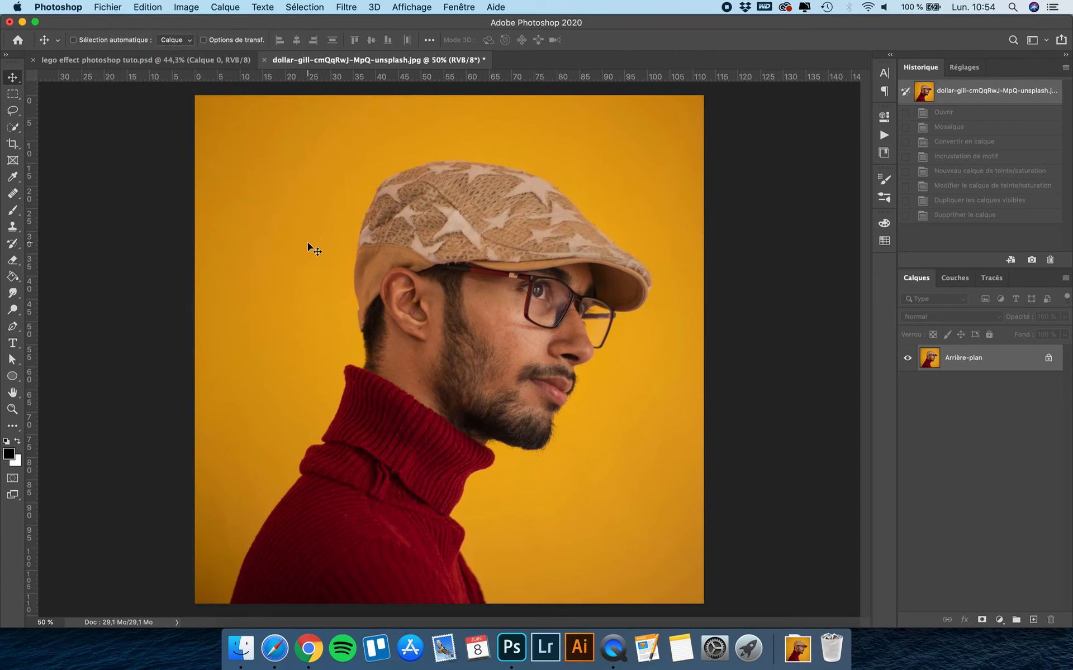
Step: Apply the Mosaic pixelation filter to the portrait with a cell size of 60
left_click(346, 7)
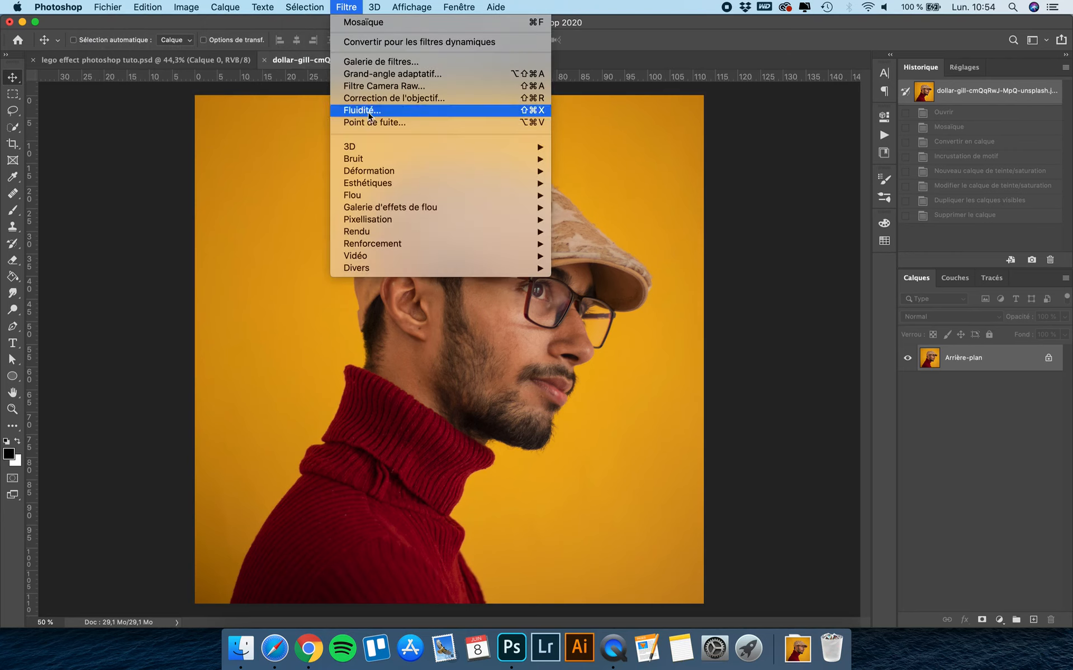
mouse_move(371, 220)
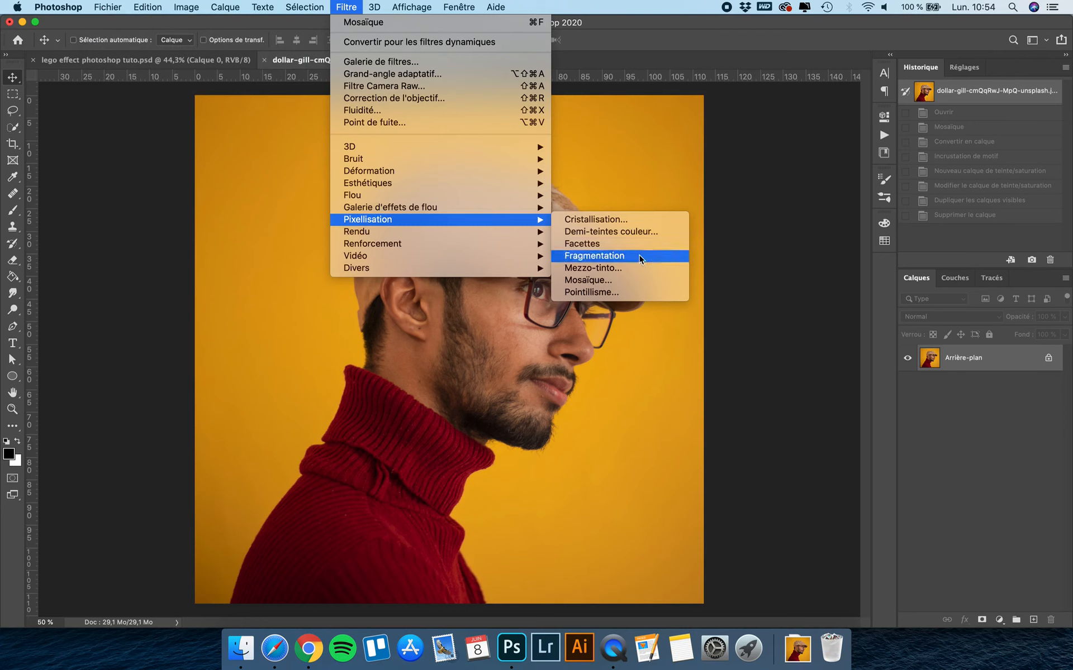
left_click(623, 281)
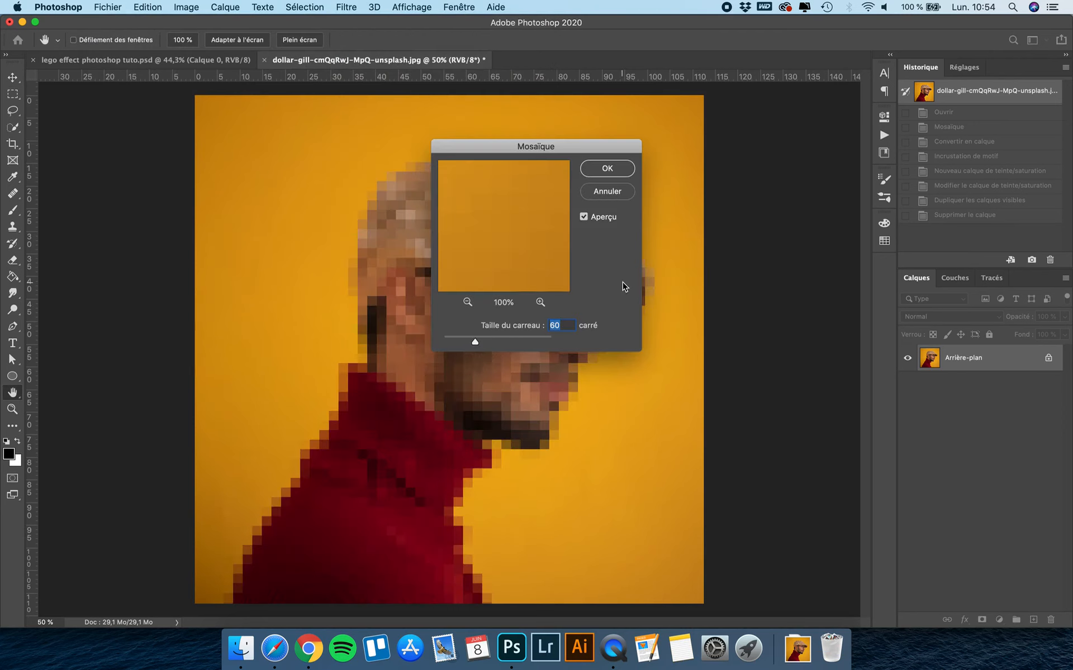
left_click_drag(498, 151, 711, 244)
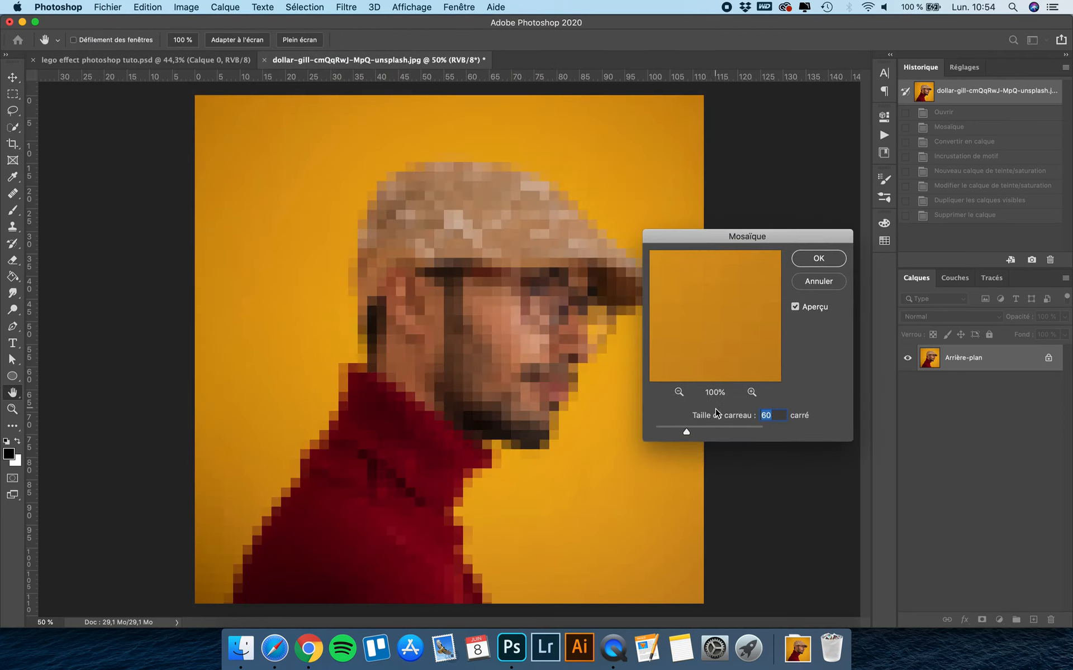
left_click_drag(715, 429, 690, 430)
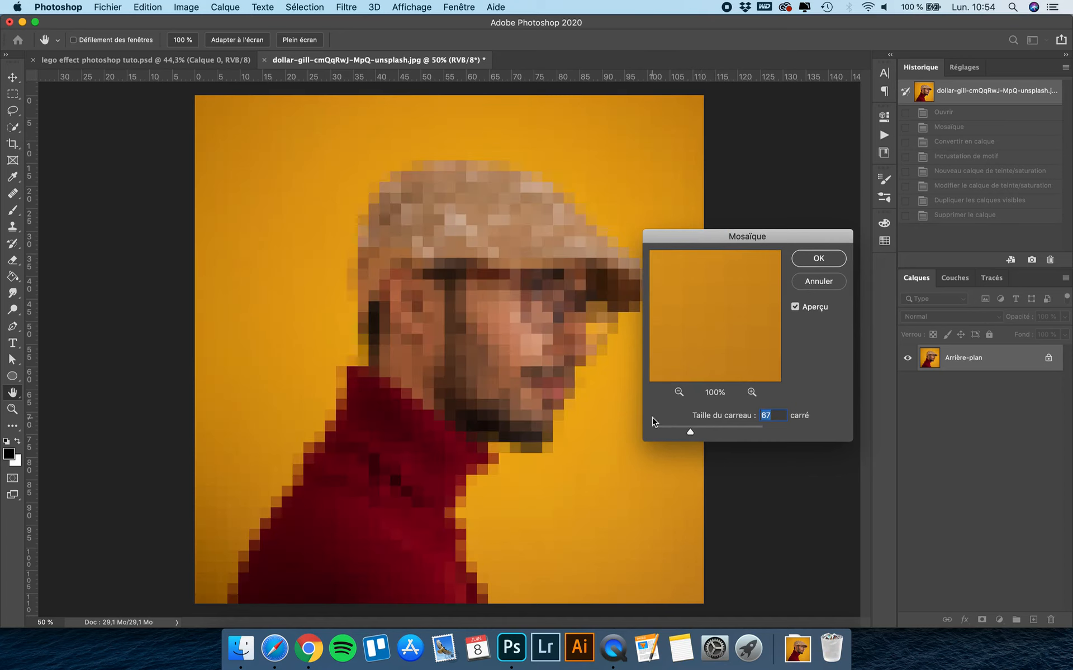
type("60")
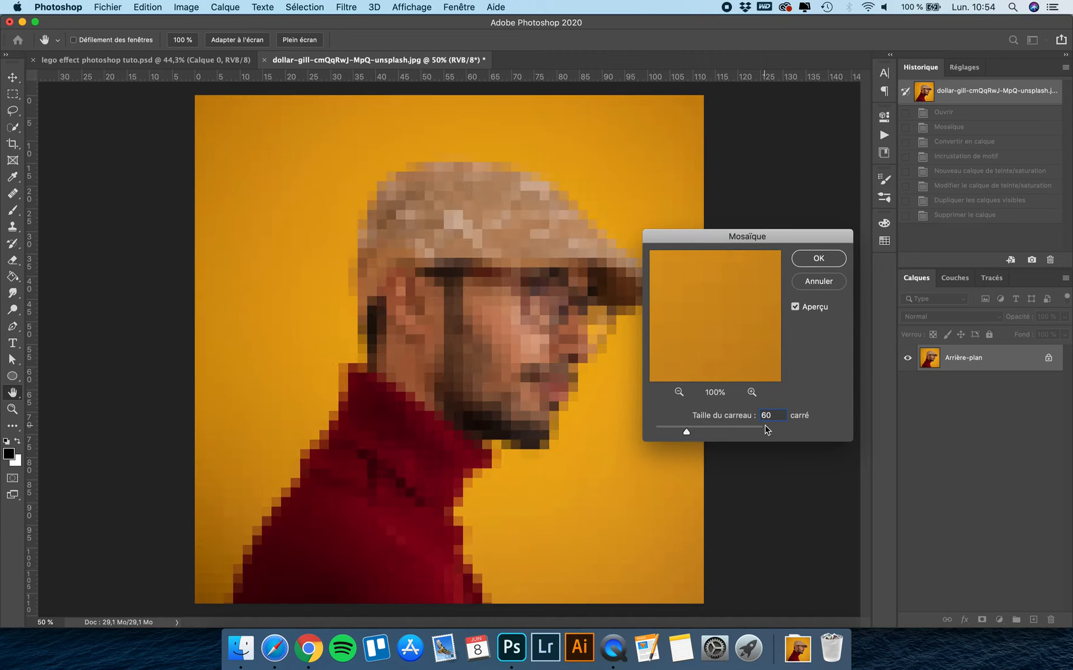
left_click(811, 260)
Step: Create a new RGB document 60 px wide and 60 px high at 72 pixels per inch
left_click(102, 6)
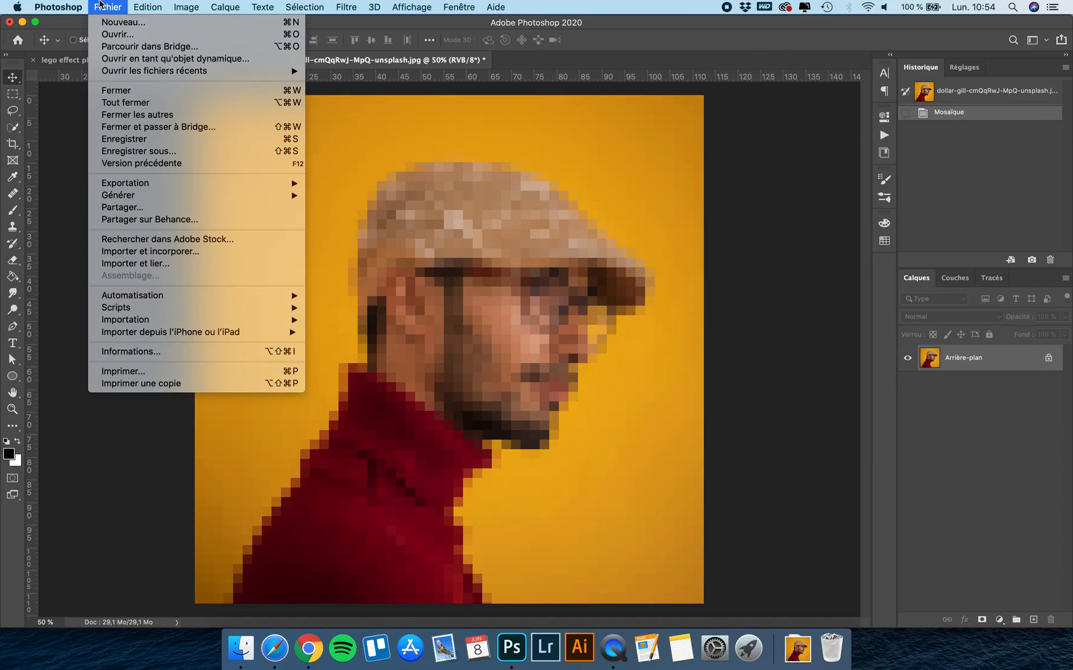
left_click(112, 23)
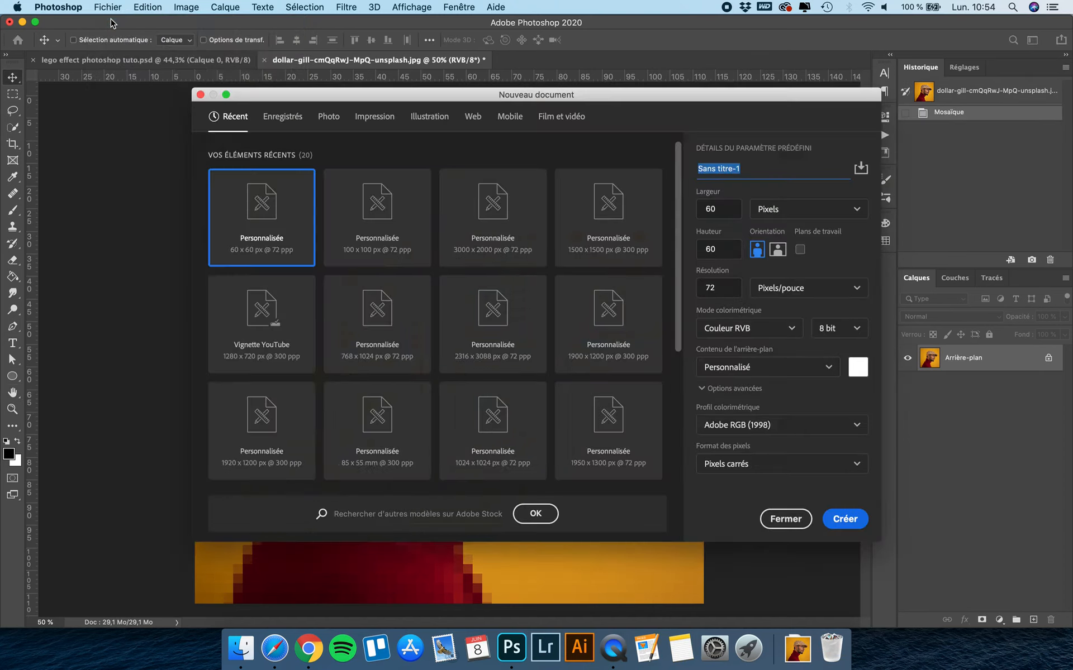
left_click(729, 210)
type("60")
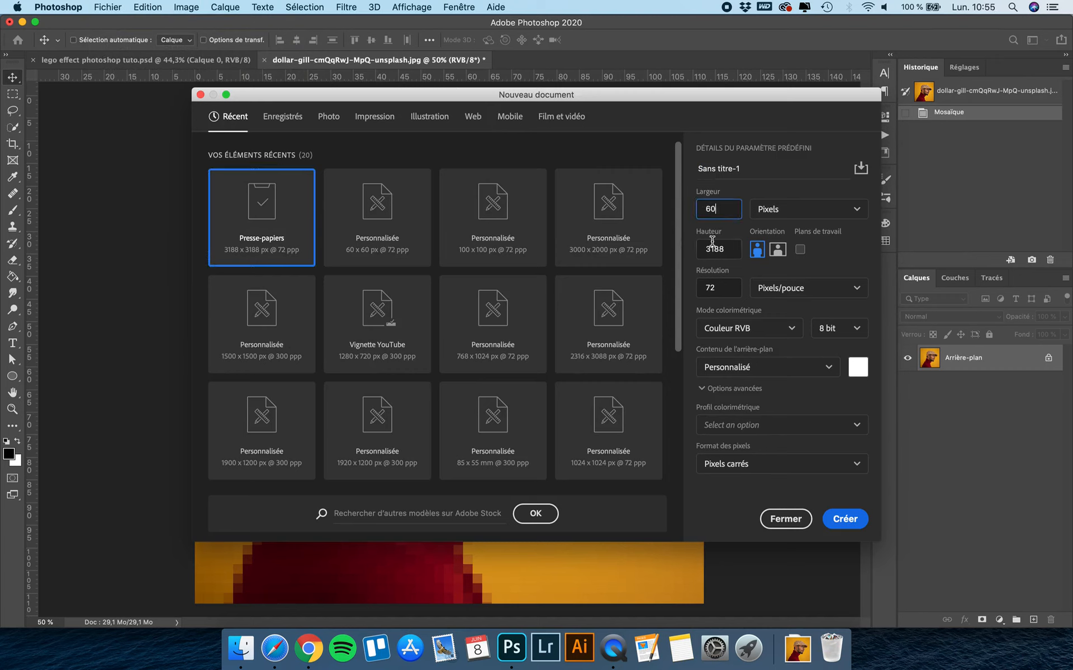
key("Tab")
key("Right")
left_click(845, 522)
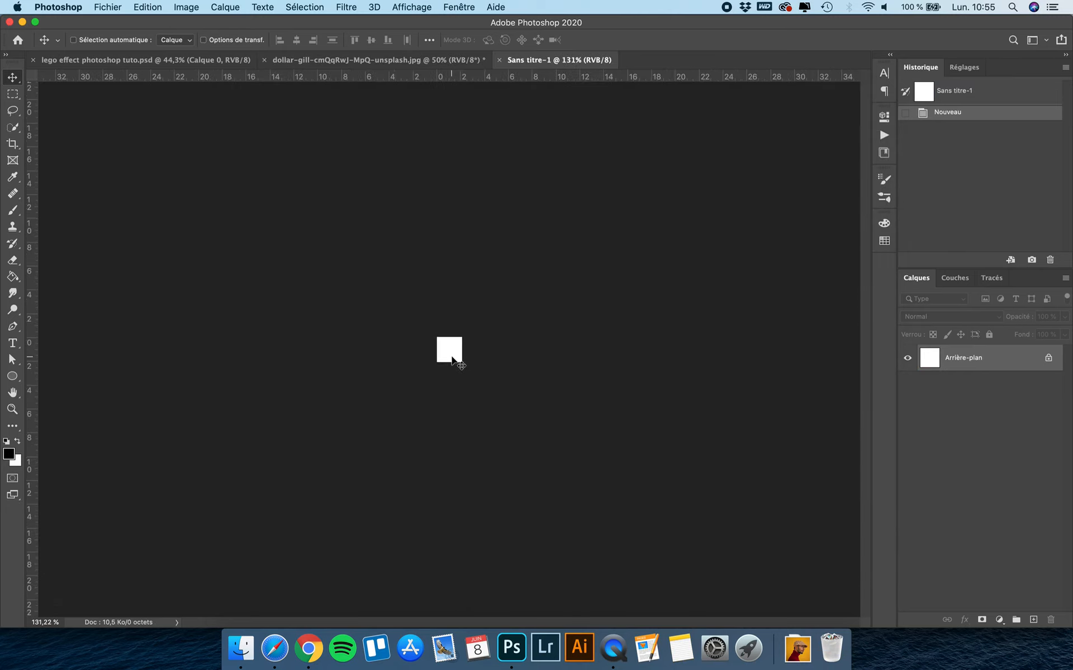
Step: Draw a black ellipse-shape circle of about 42 × 42 px near the middle of the white canvas
scroll(425, 363, "up", 2)
scroll(425, 364, "up", 5)
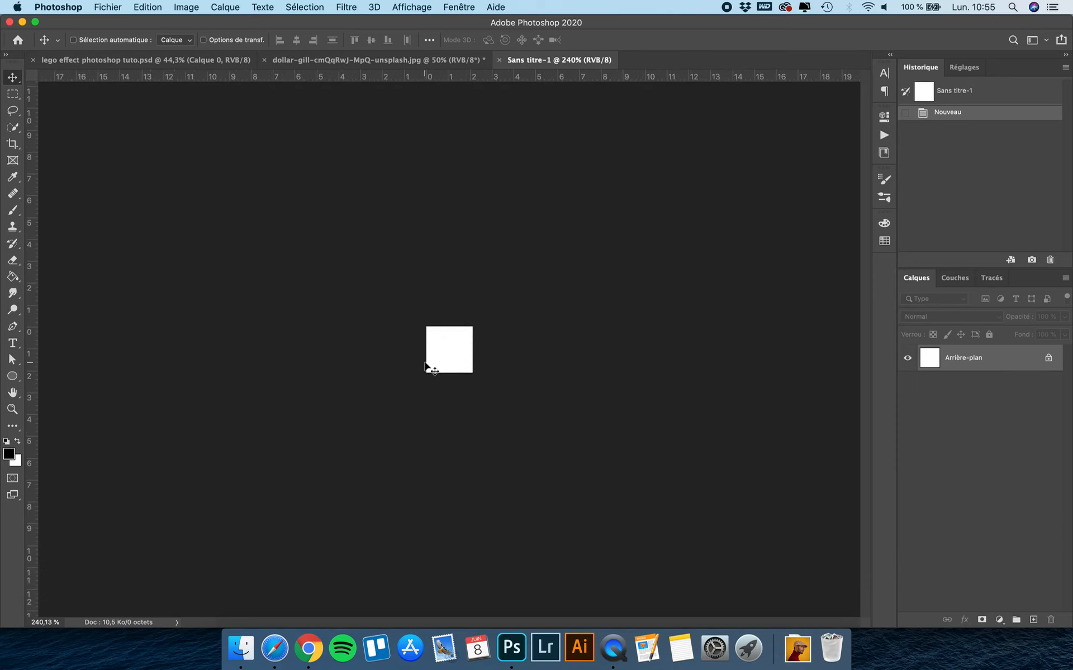
scroll(425, 364, "up", 2)
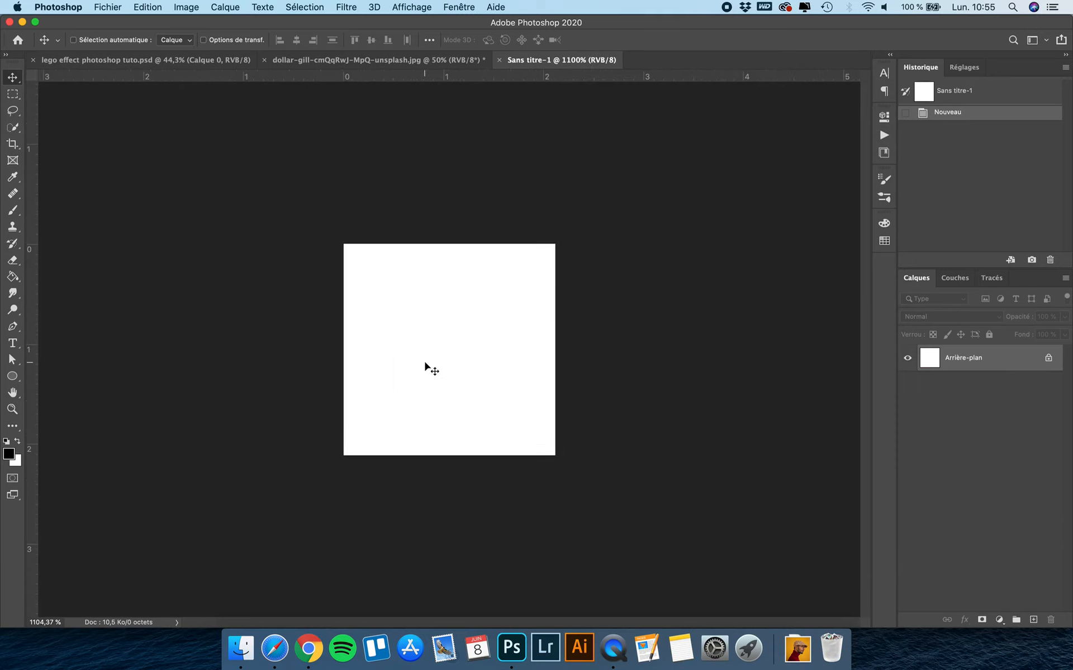
scroll(190, 345, "up", 2)
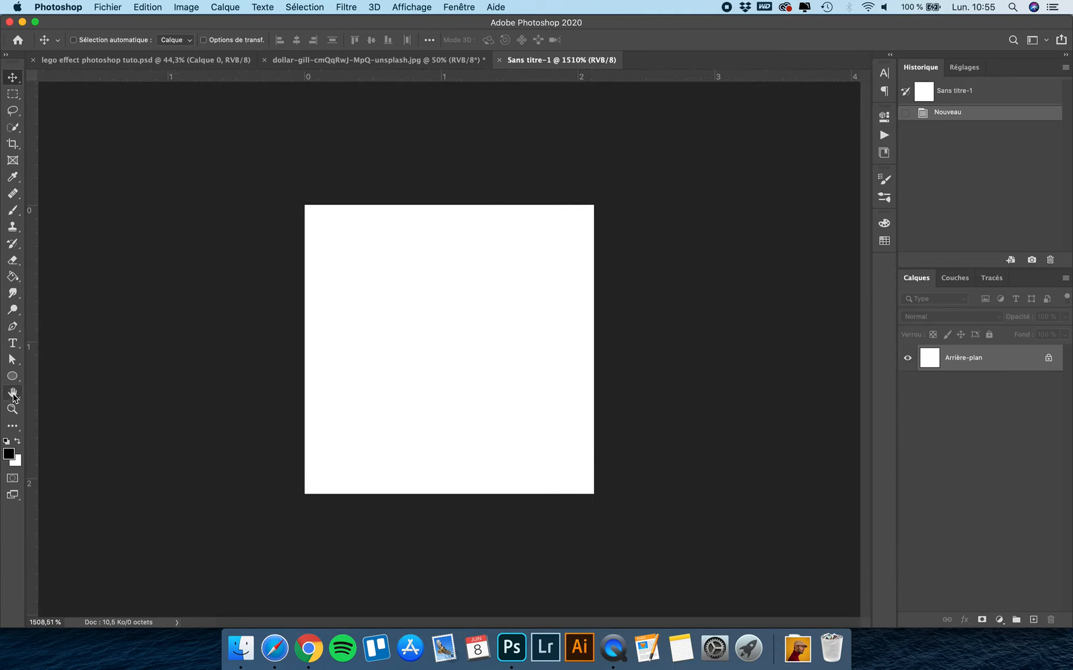
left_click(12, 410)
left_click(502, 342)
left_click(12, 78)
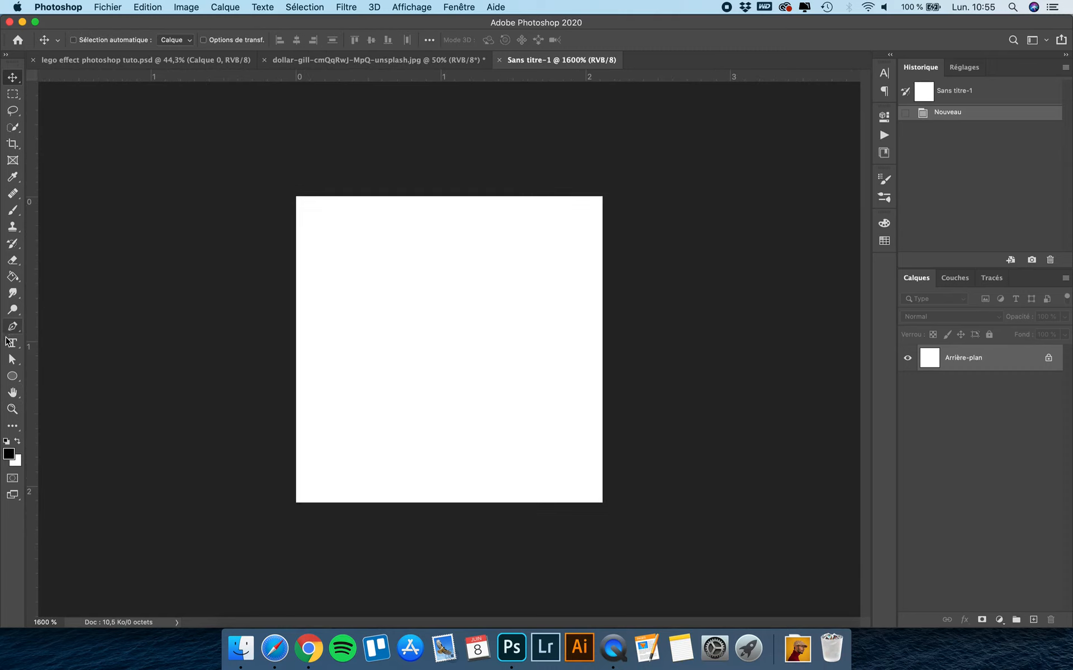
left_click(12, 377)
right_click(12, 376)
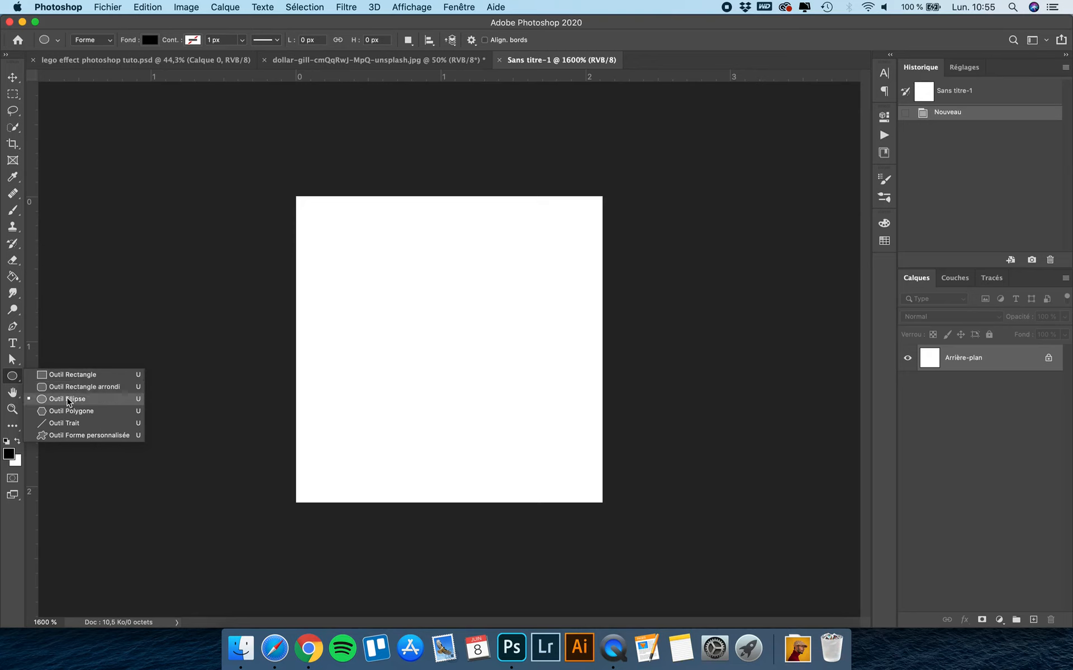
left_click(67, 400)
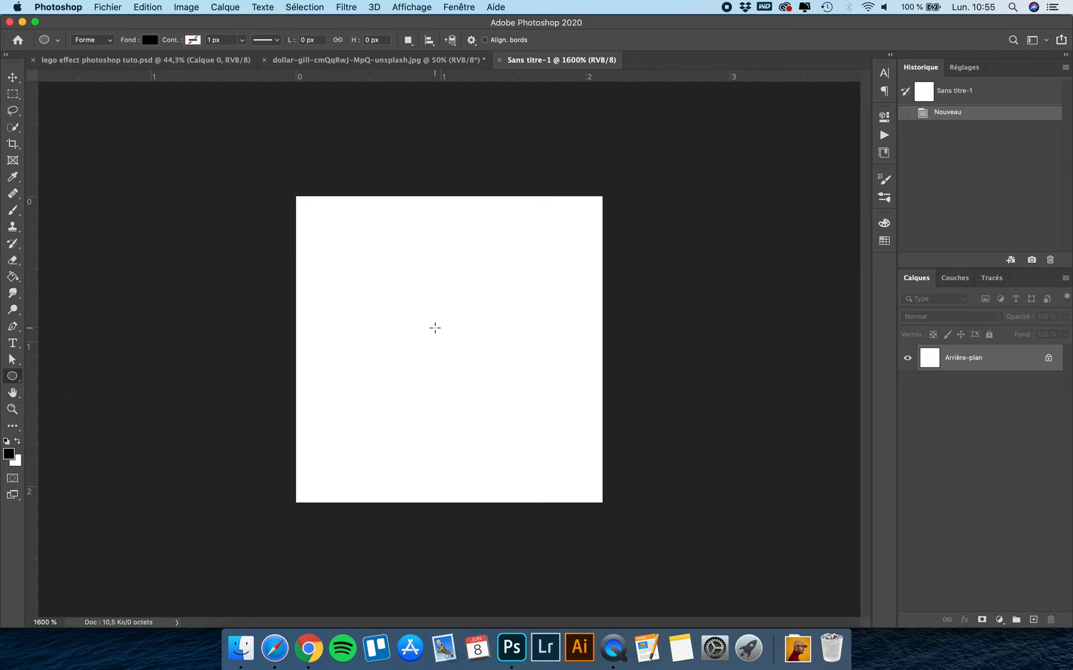
left_click_drag(438, 346, 547, 228)
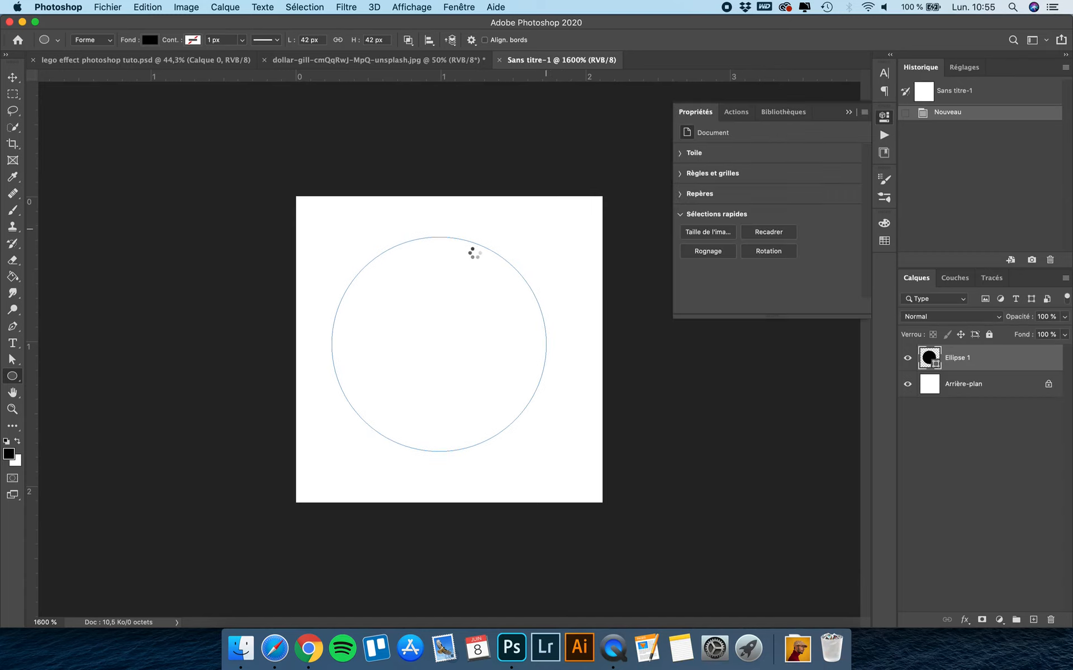
double_click(700, 113)
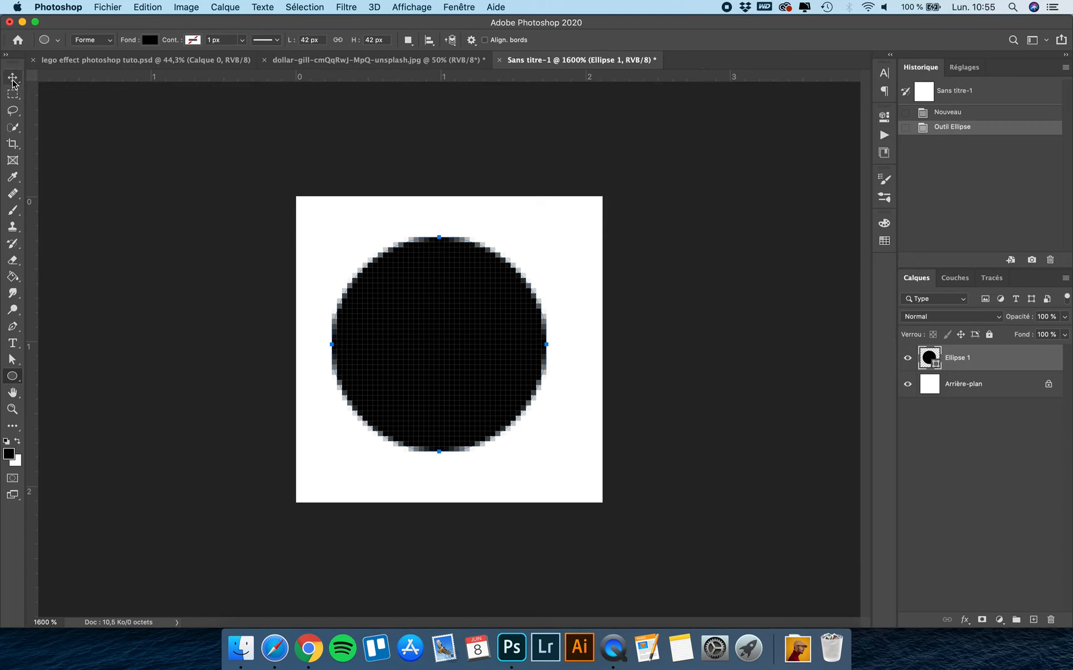
Step: Centre the circle horizontally and vertically on the canvas using a whole-canvas selection, and deselect
left_click(12, 82)
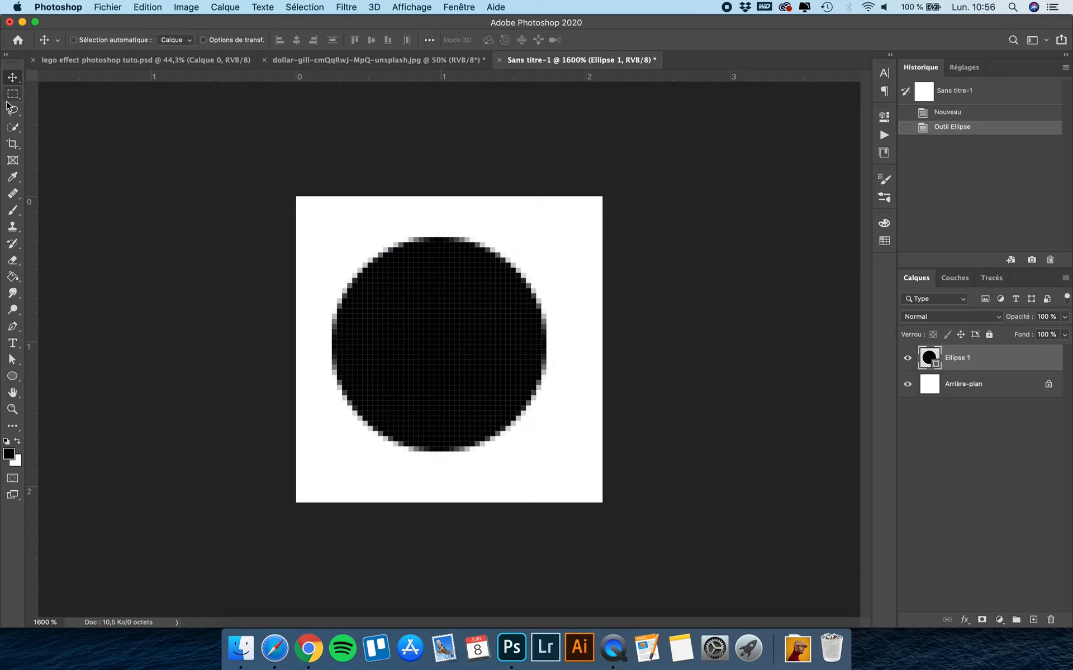
key("super+a")
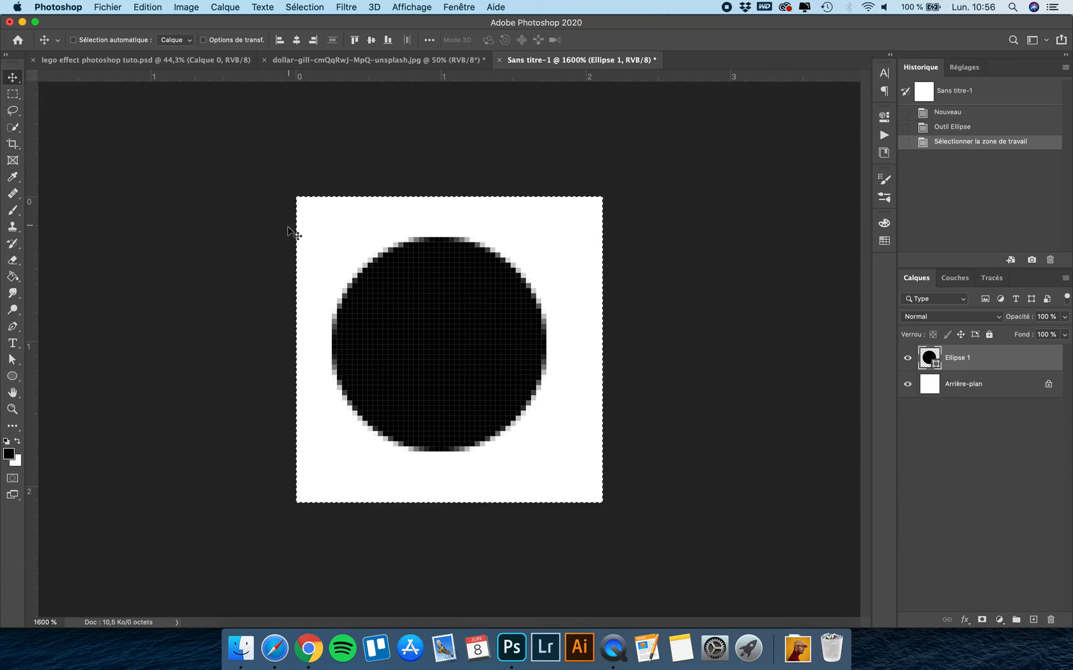
left_click(296, 39)
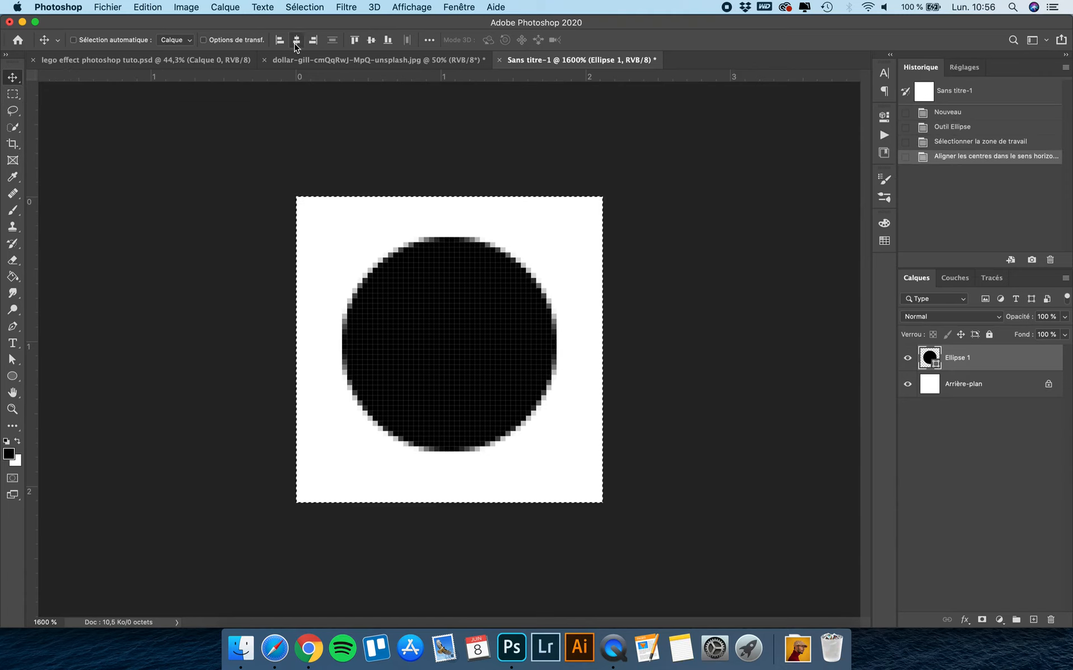
left_click(371, 40)
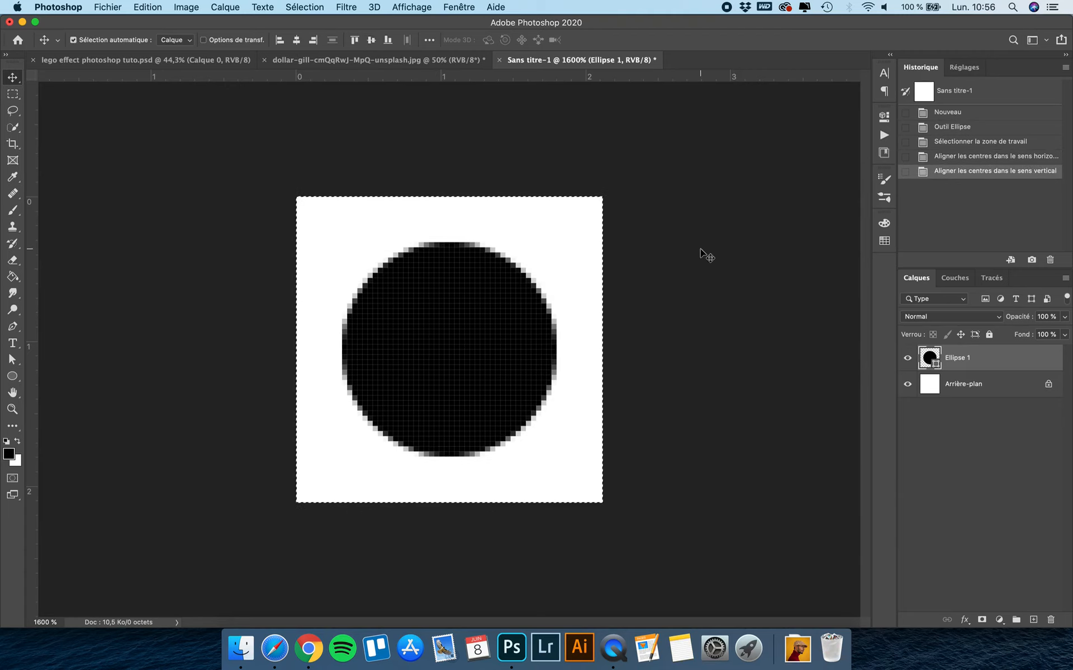
key("super+d")
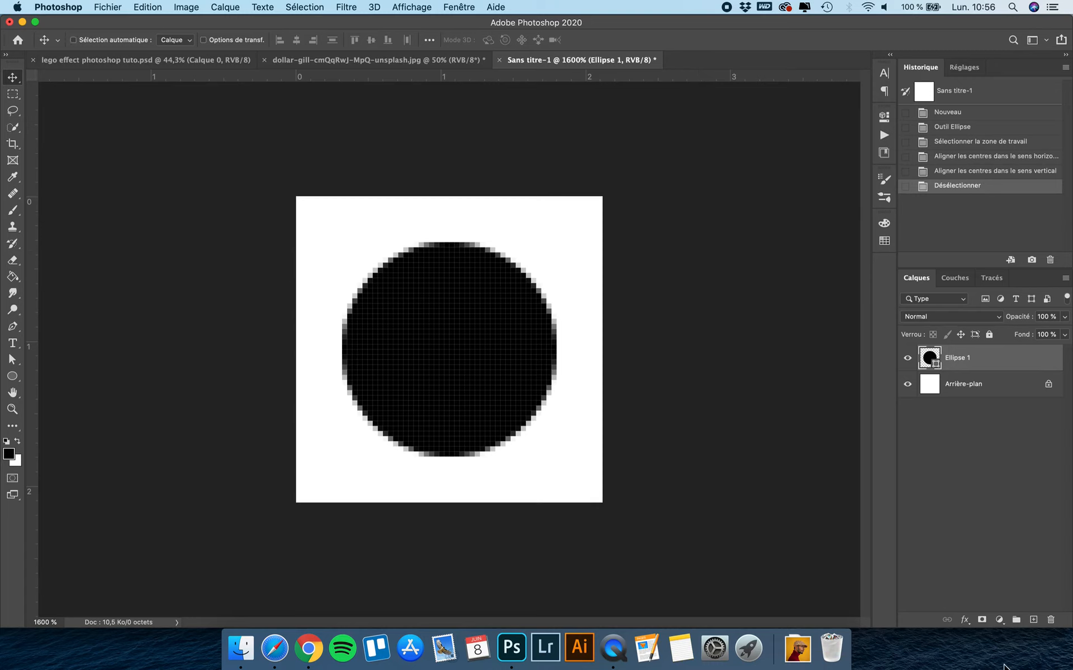
Step: Add a white colour overlay to the circle layer in Normal mode at 100% opacity
left_click(965, 621)
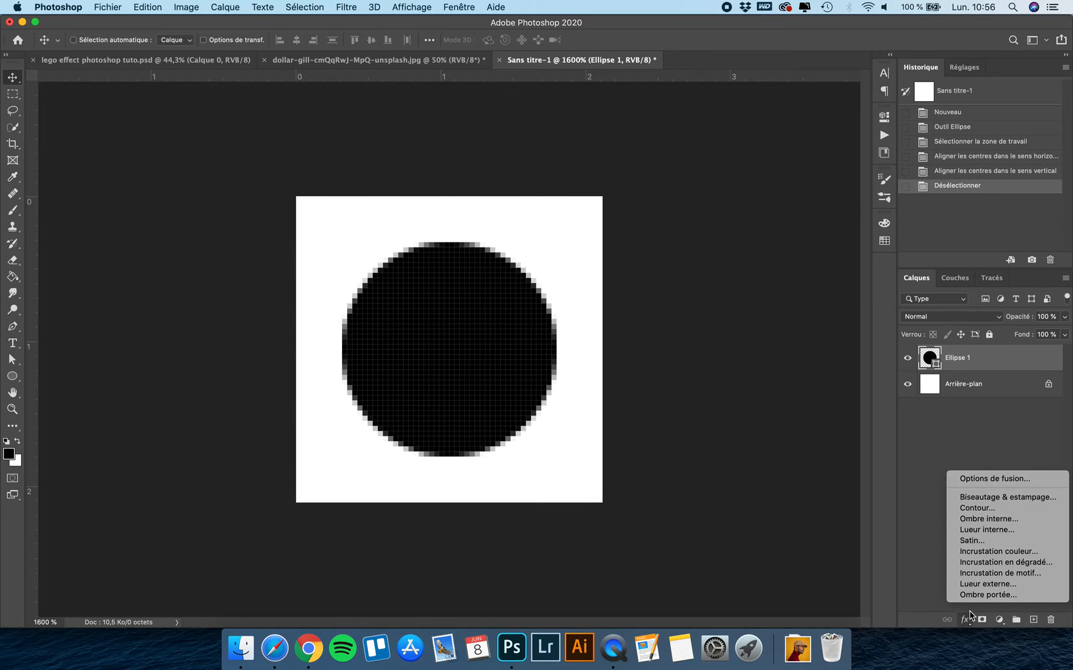
left_click(981, 551)
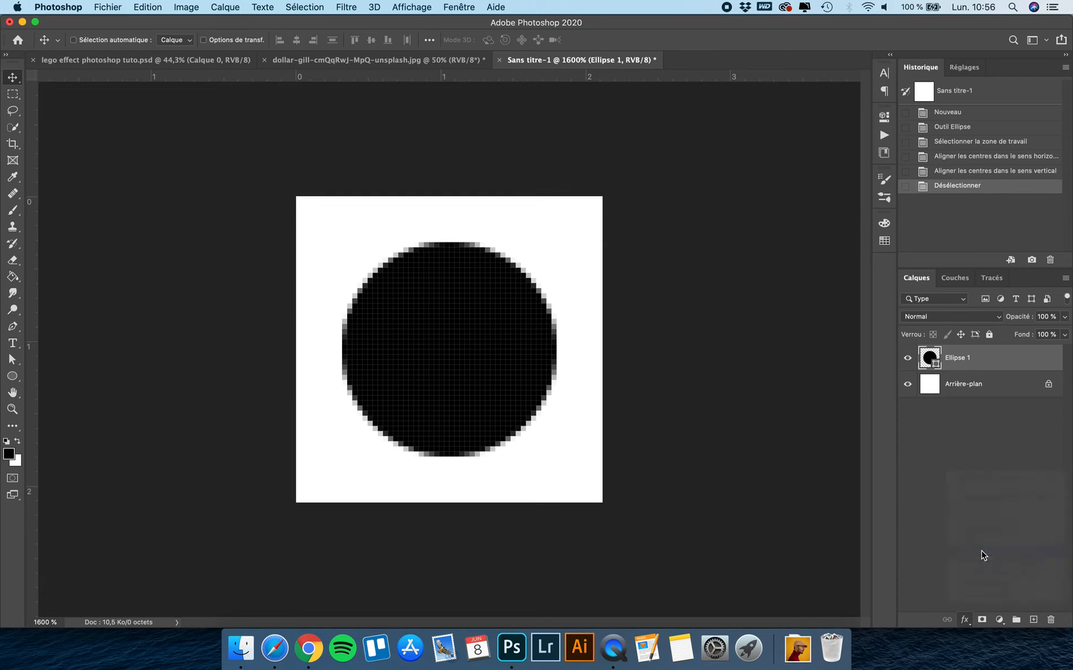
left_click(859, 262)
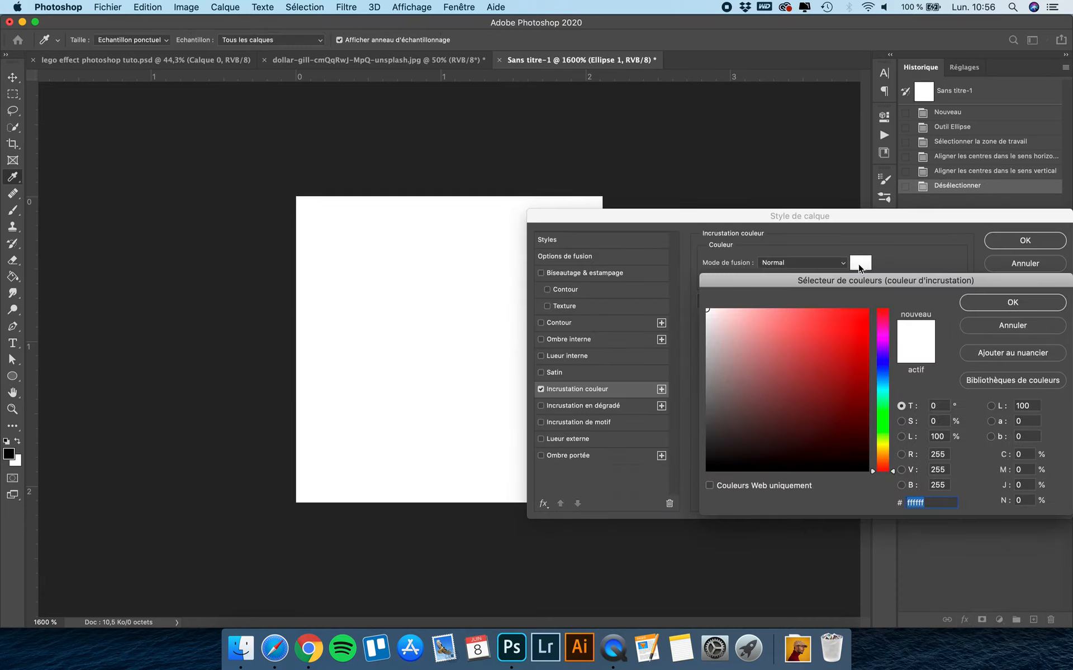
left_click(726, 312)
left_click_drag(730, 320, 692, 293)
left_click(1014, 302)
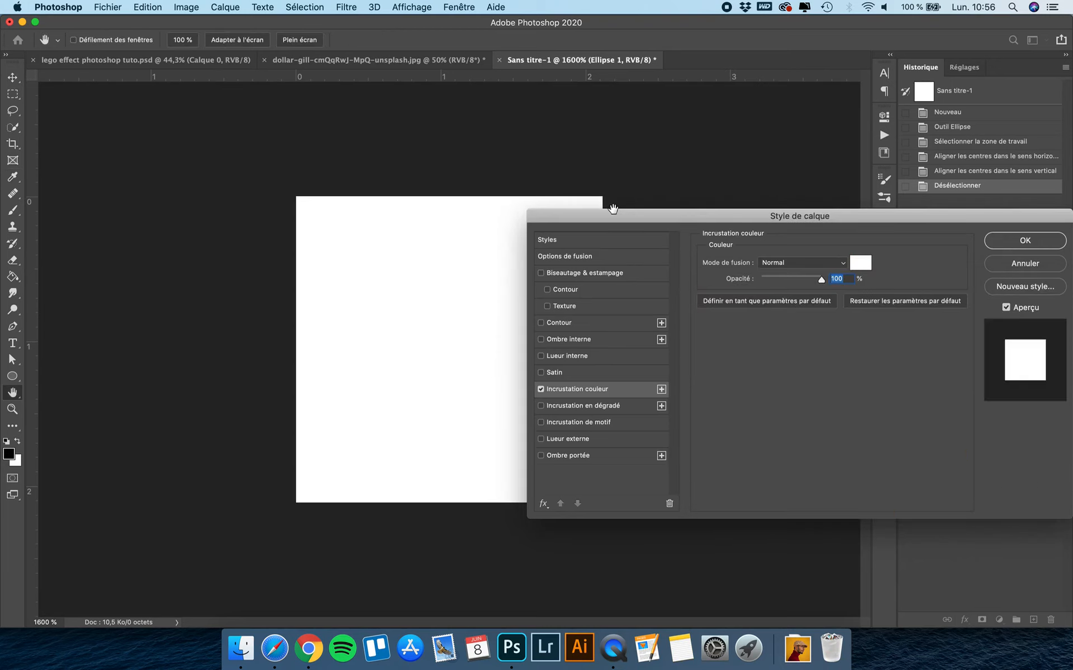
Step: Add an inner shadow to the circle in Multiply mode with colour #131212, 80% opacity, 90° angle, 0 px distance and 1 px size
left_click_drag(606, 217, 645, 219)
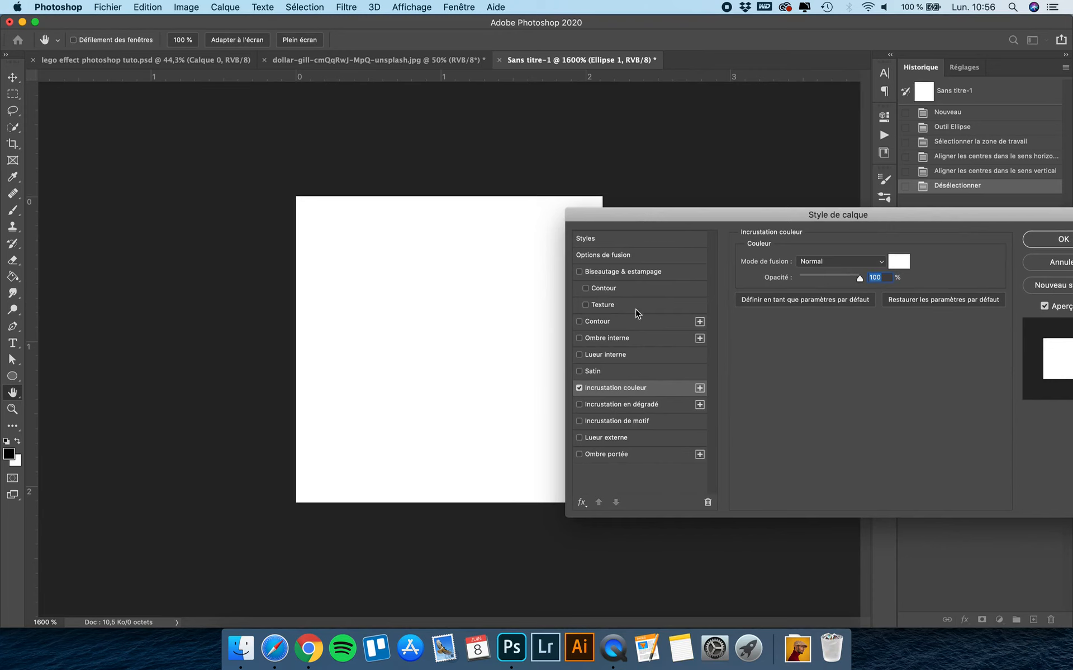
left_click(613, 343)
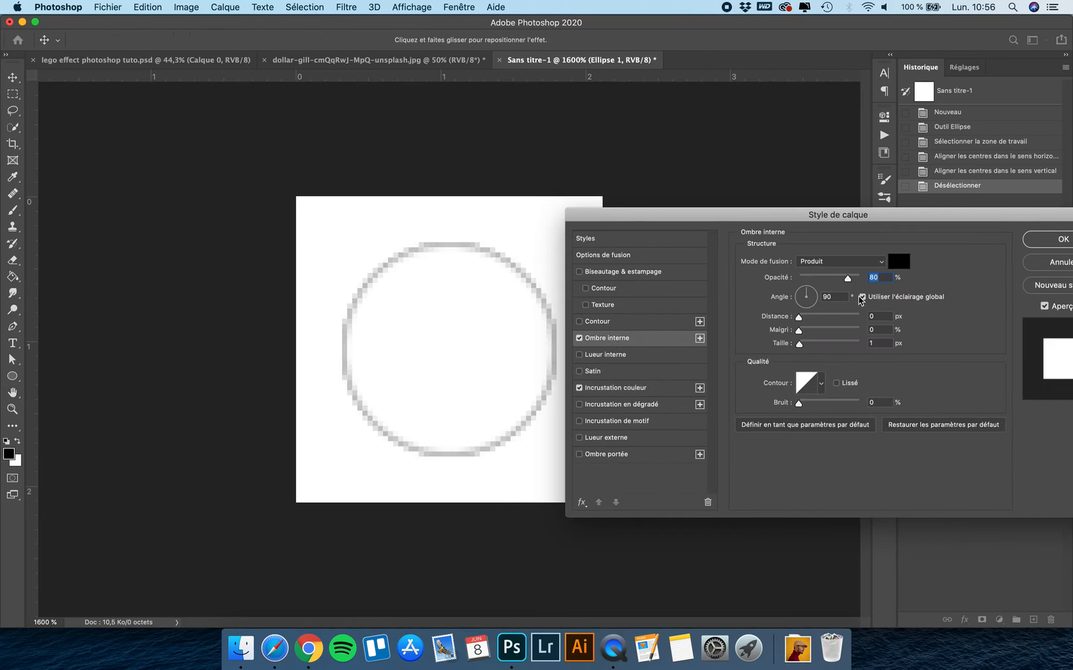
left_click(897, 264)
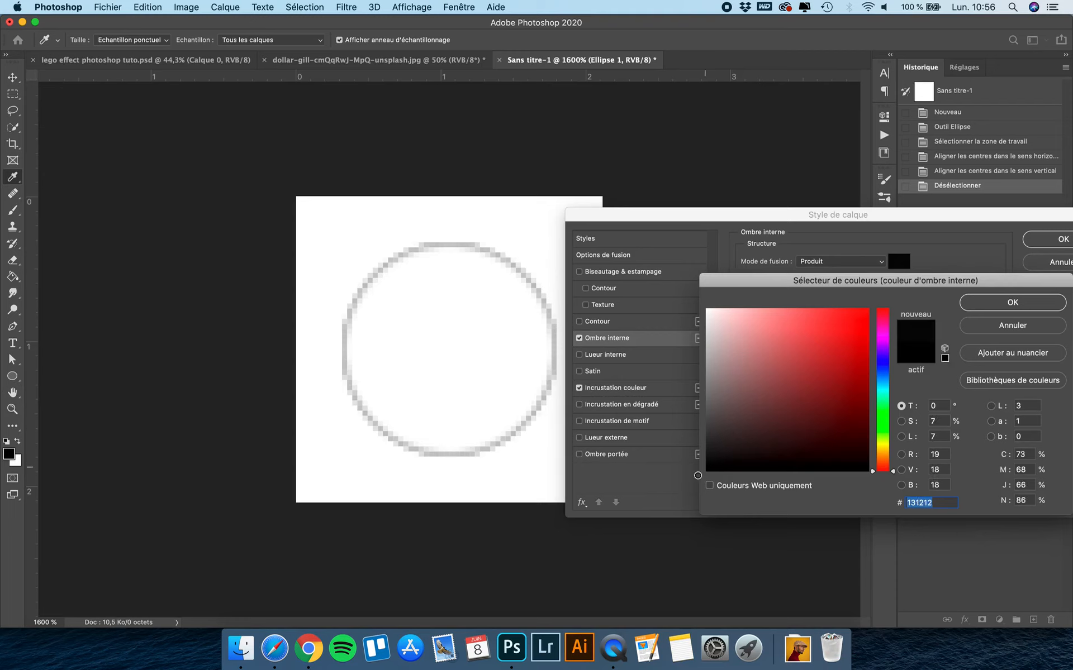
left_click(1003, 307)
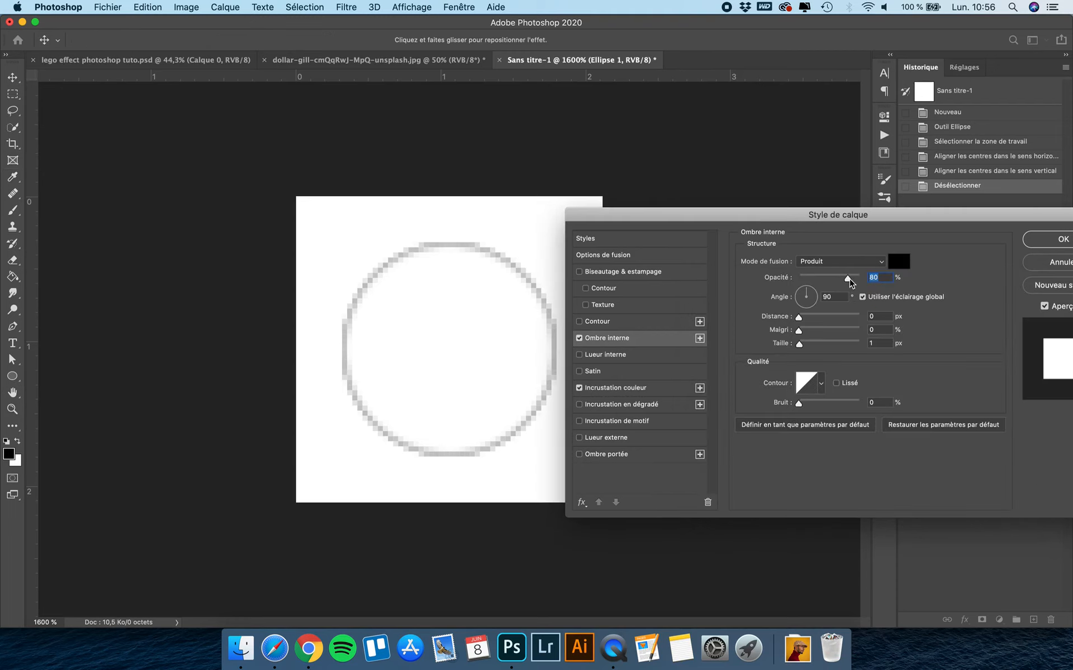
left_click_drag(849, 281, 851, 282)
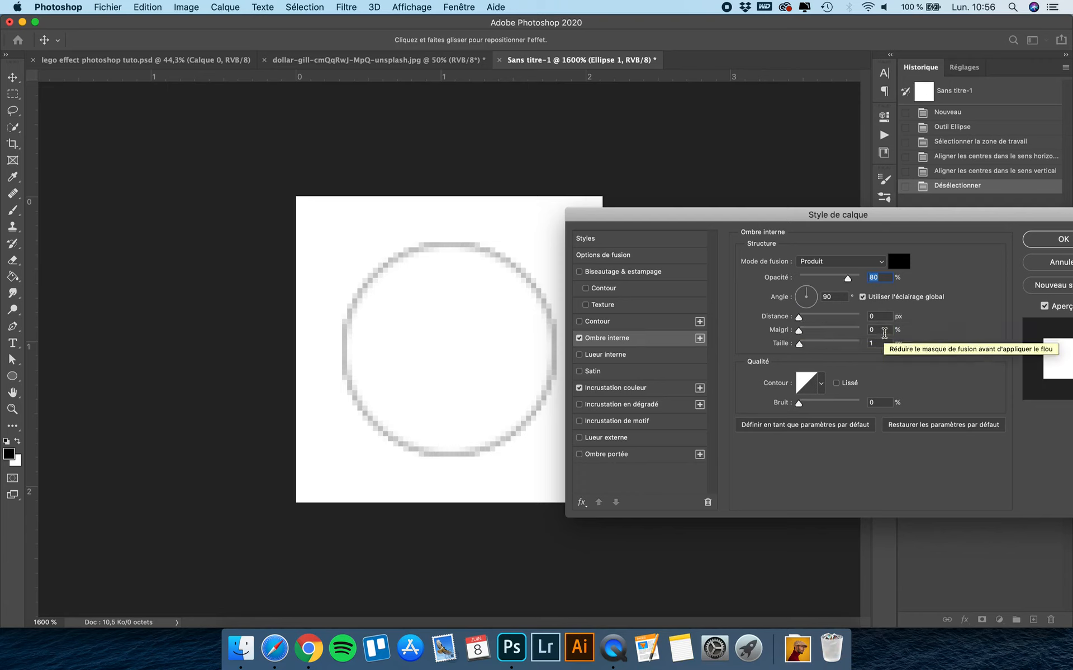
left_click(879, 343)
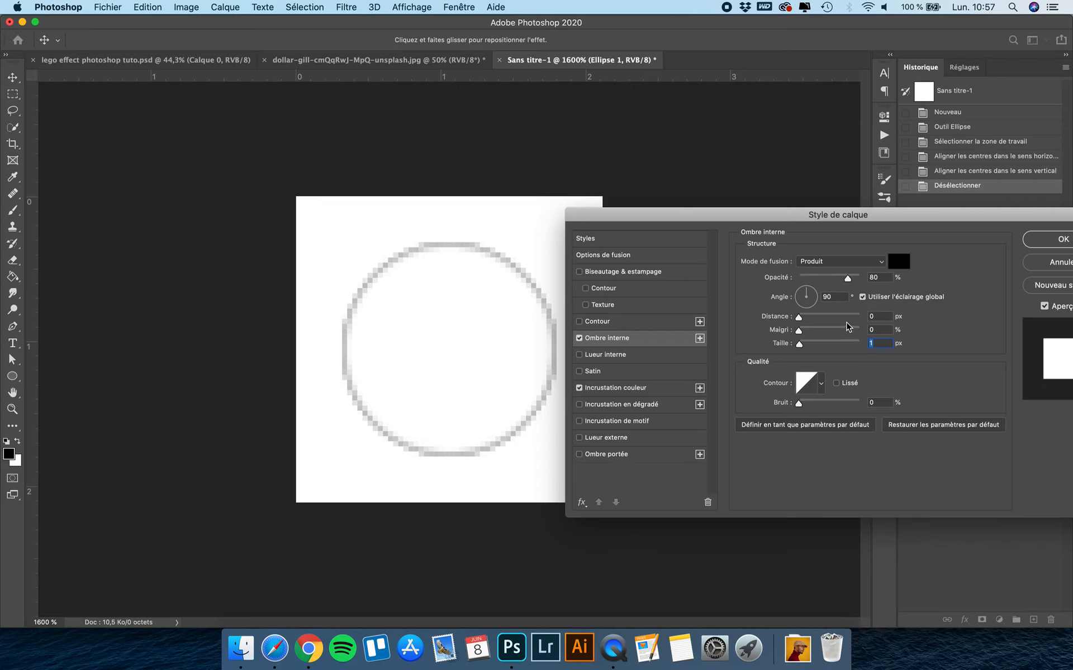
left_click(835, 297)
Step: Add a black drop shadow to the circle in Multiply mode with 45% opacity, 90° angle, 4 px distance and 5 px size
left_click(614, 457)
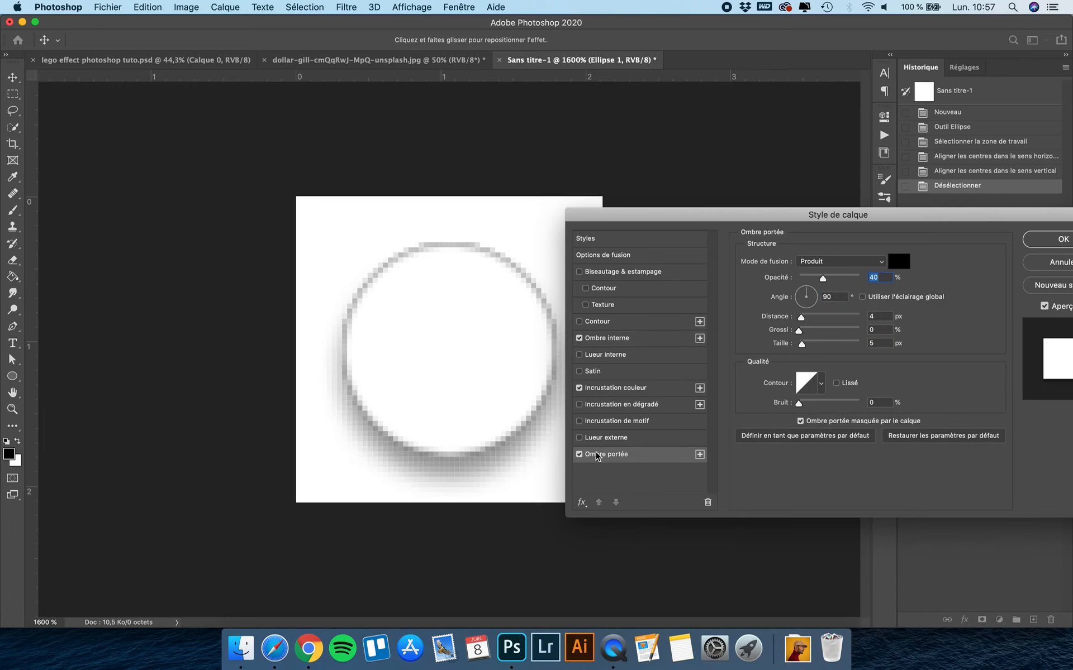
left_click(899, 261)
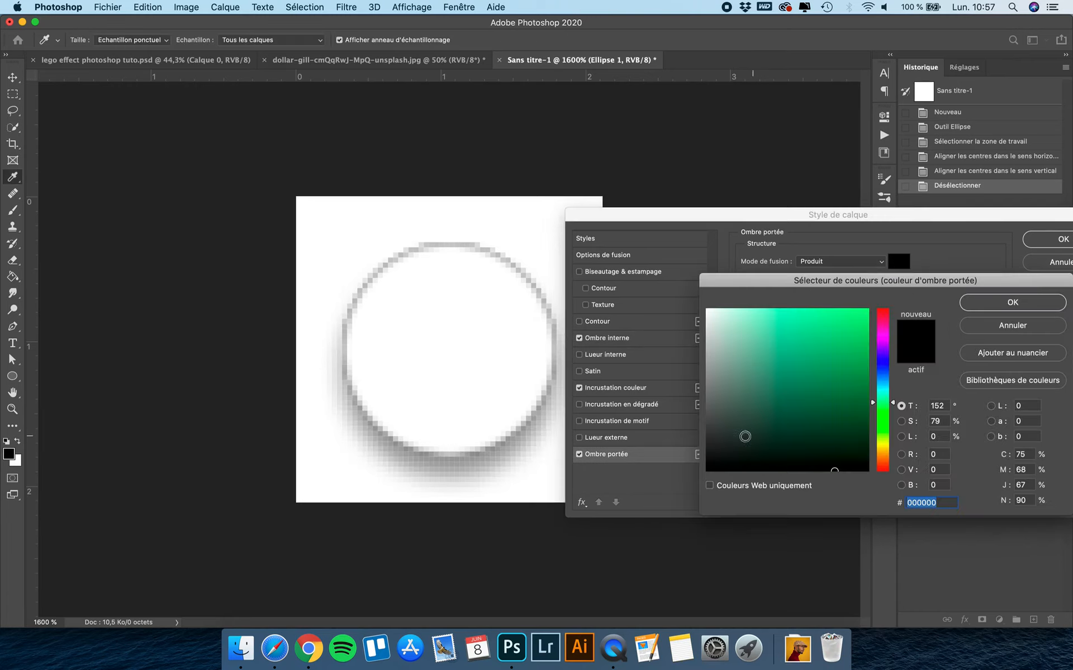
left_click_drag(739, 456, 679, 497)
left_click(994, 303)
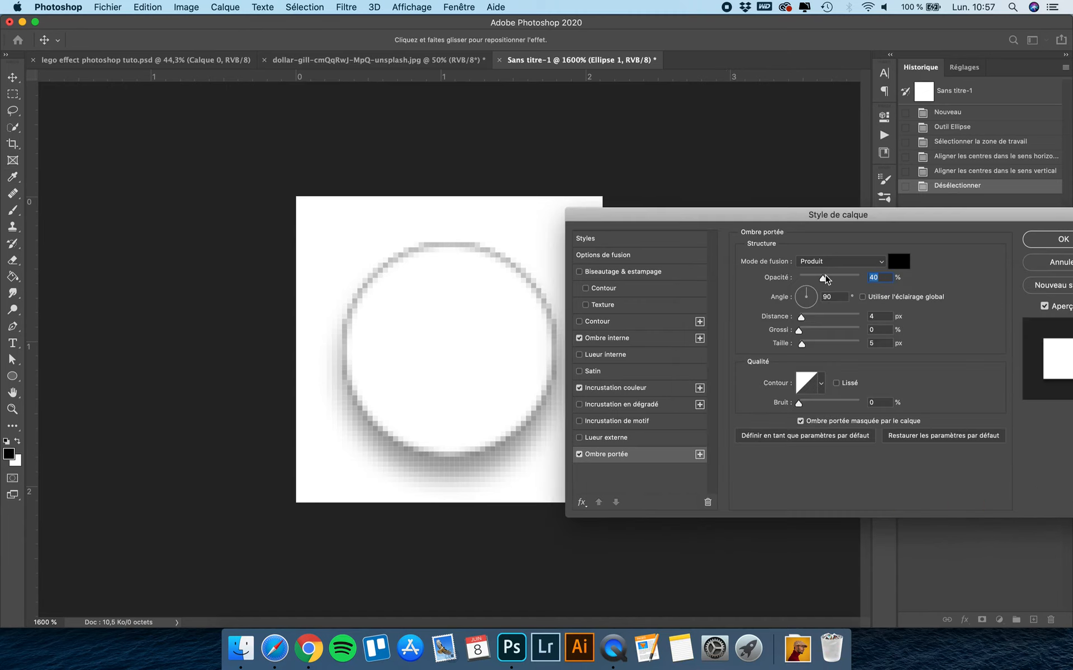
type("45")
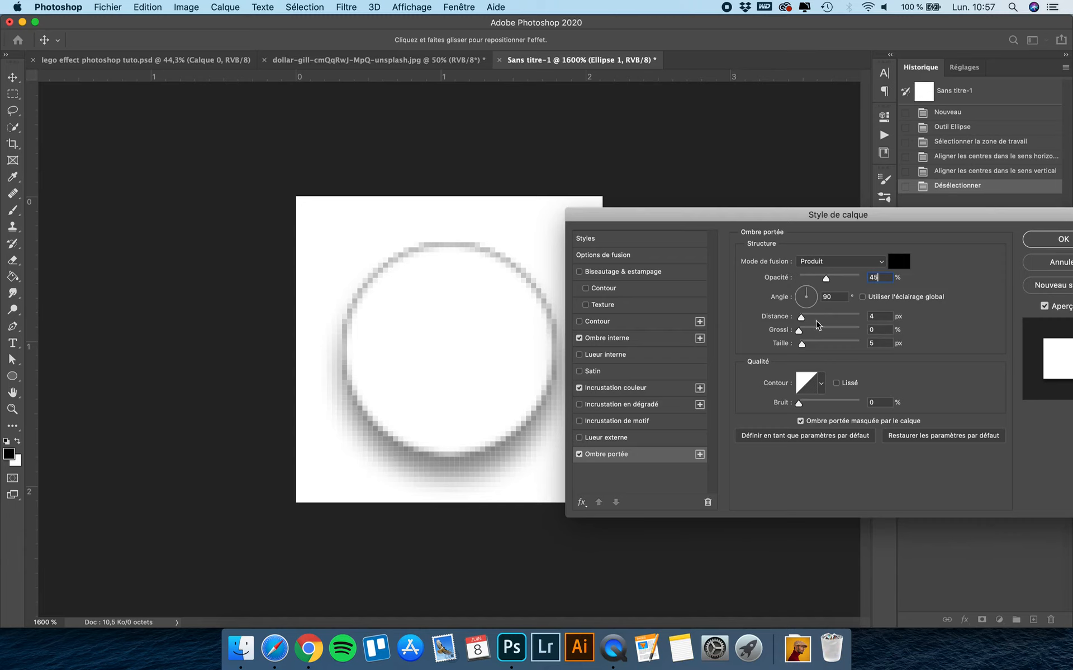
left_click(878, 313)
left_click(879, 344)
Step: Set the circle's inner shadow opacity to 90% and apply the layer style
left_click(612, 339)
type("90")
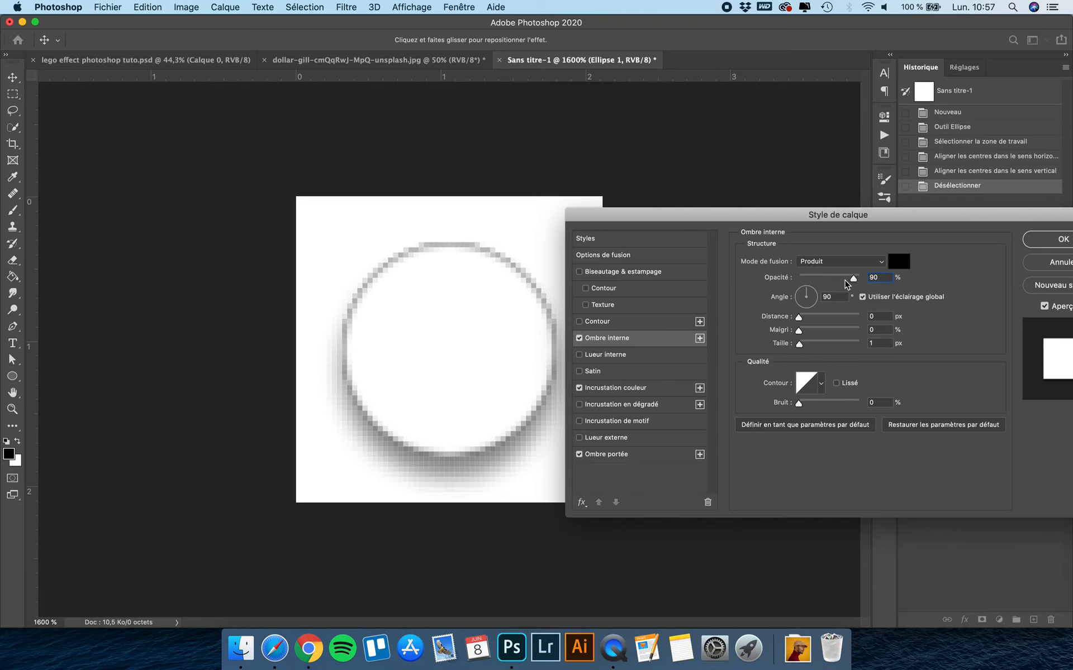
left_click(1057, 240)
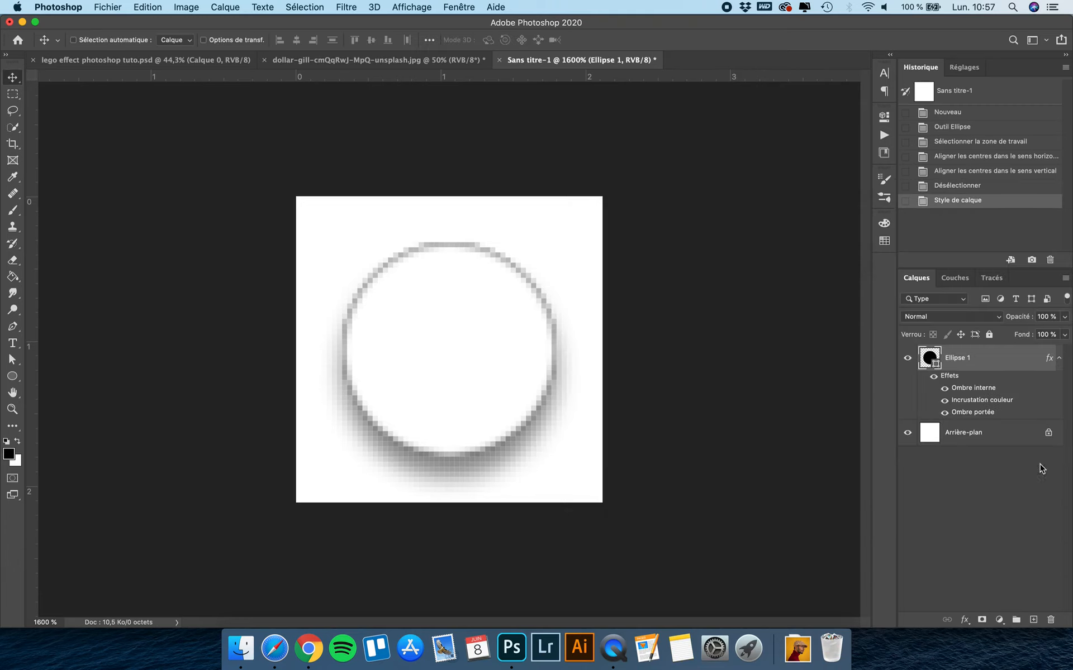
Step: Unlock the white background layer and give it a black Multiply inner shadow with 100% opacity, 0 px distance and 1 px size
left_click(1048, 436)
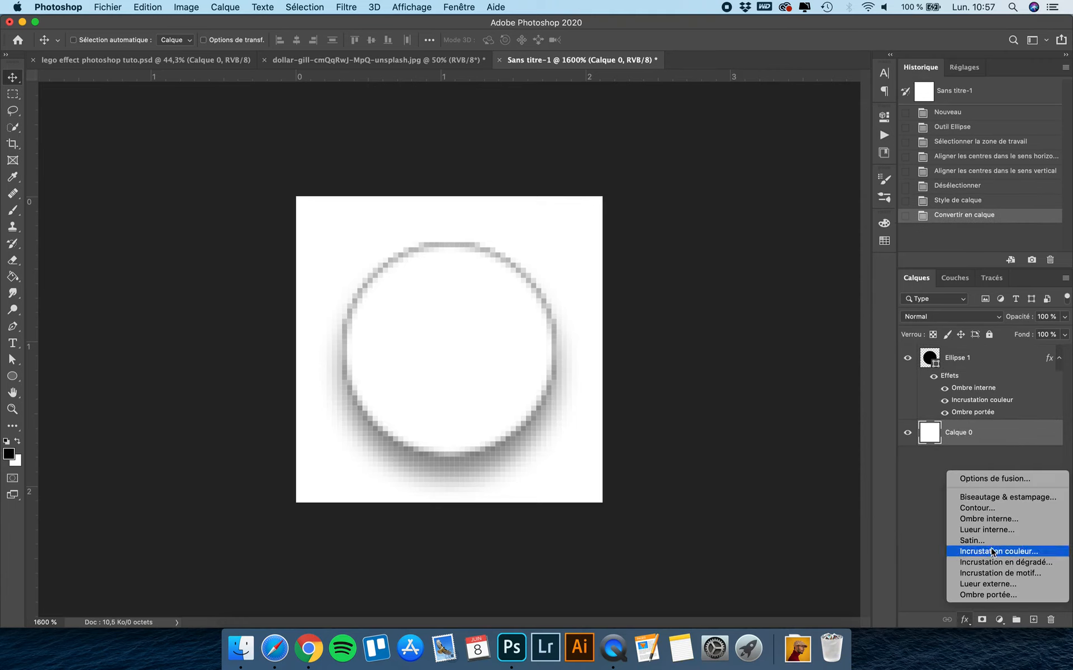
left_click(988, 520)
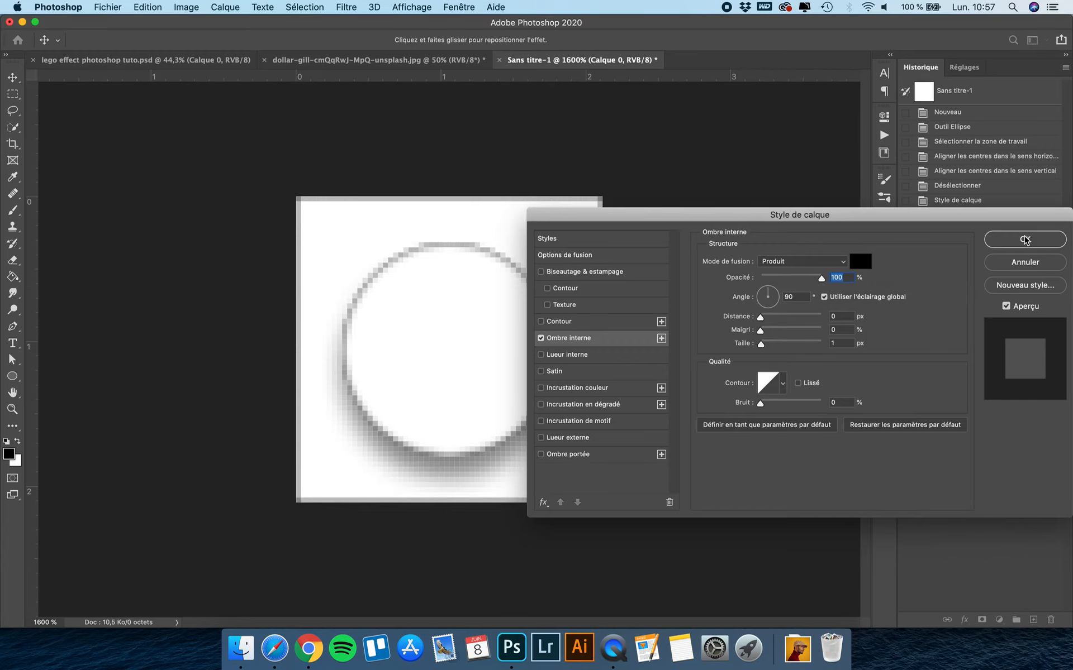
left_click(1025, 239)
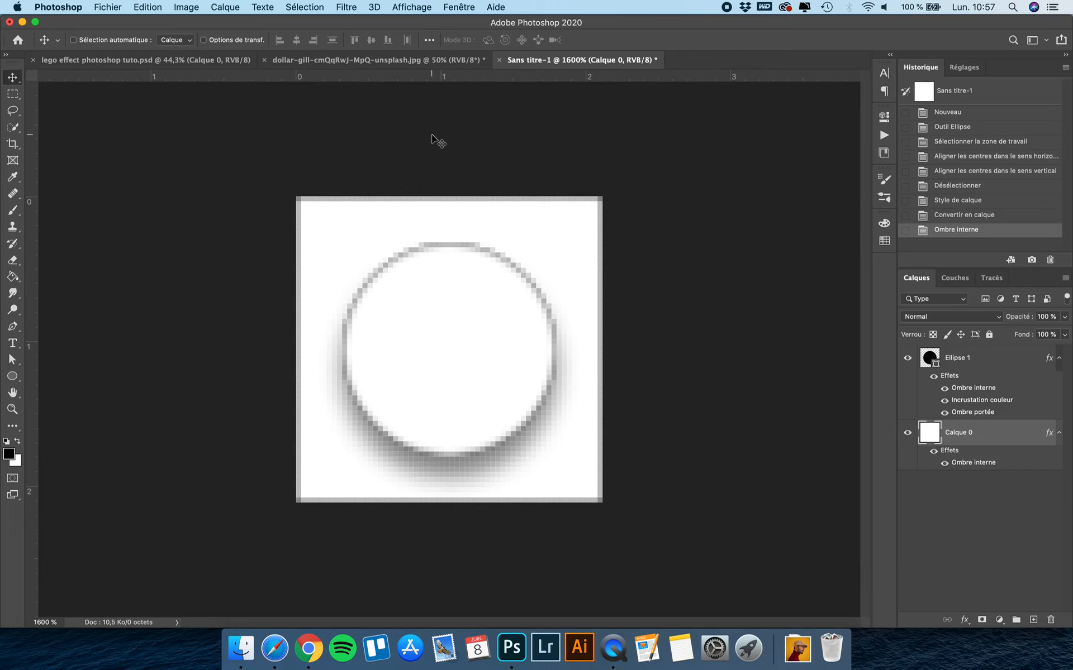
Step: Define the stud tile as a pattern named "Motif Lego"
left_click(147, 7)
left_click(185, 386)
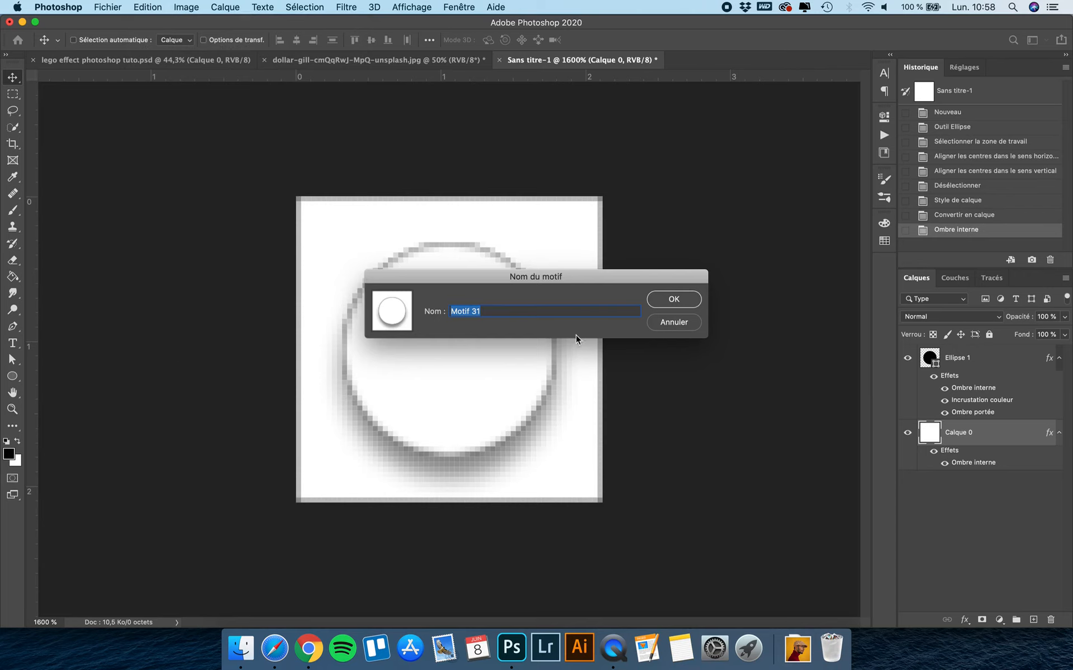
type("Motif Lego")
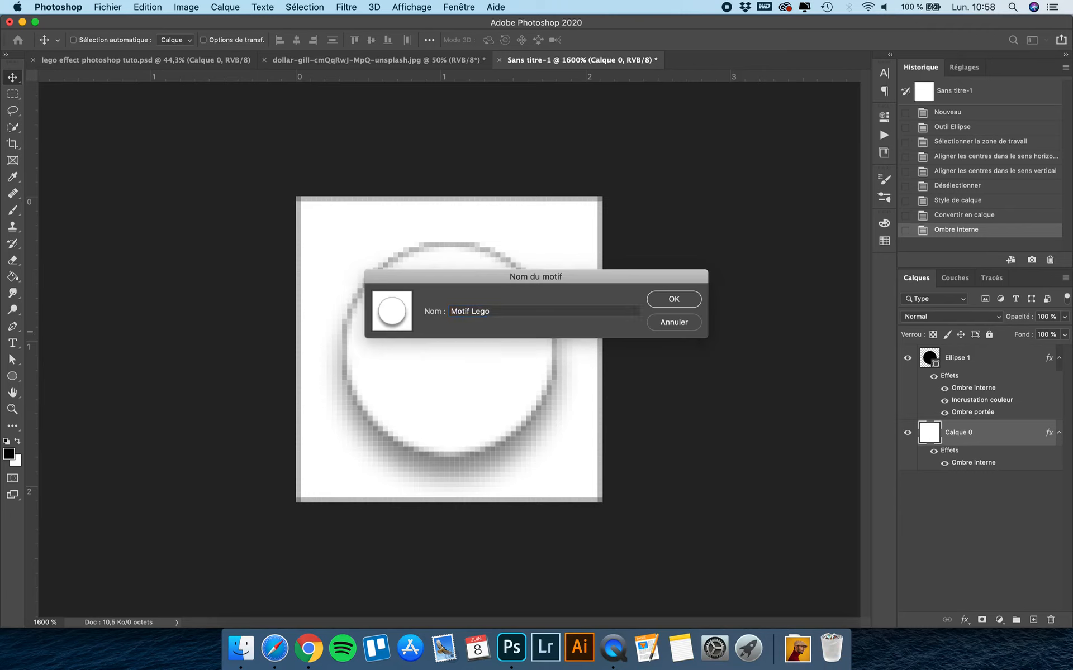
key("Return")
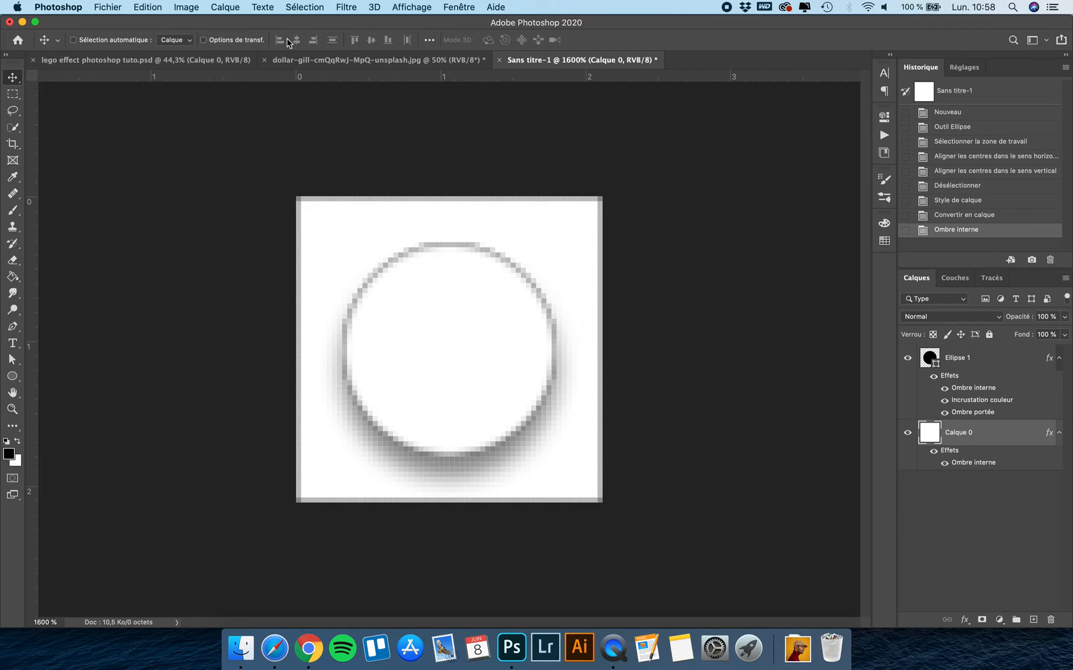
Step: In the pixelated portrait document, unlock the background layer and add a pattern overlay restored to its default settings
left_click(408, 62)
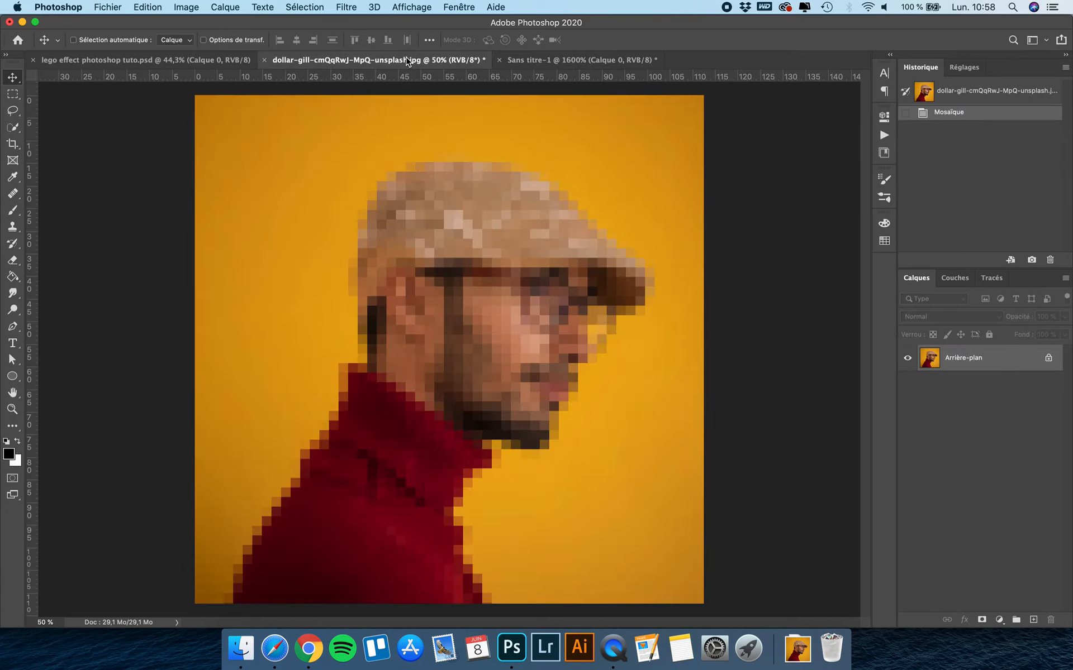
left_click(1048, 359)
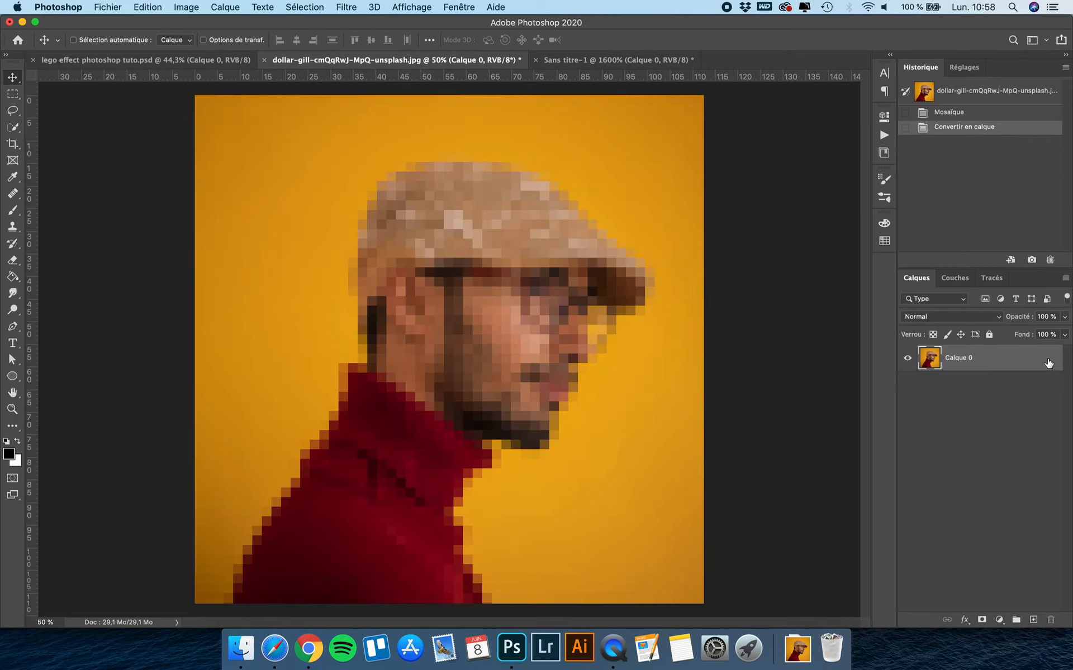
left_click(964, 621)
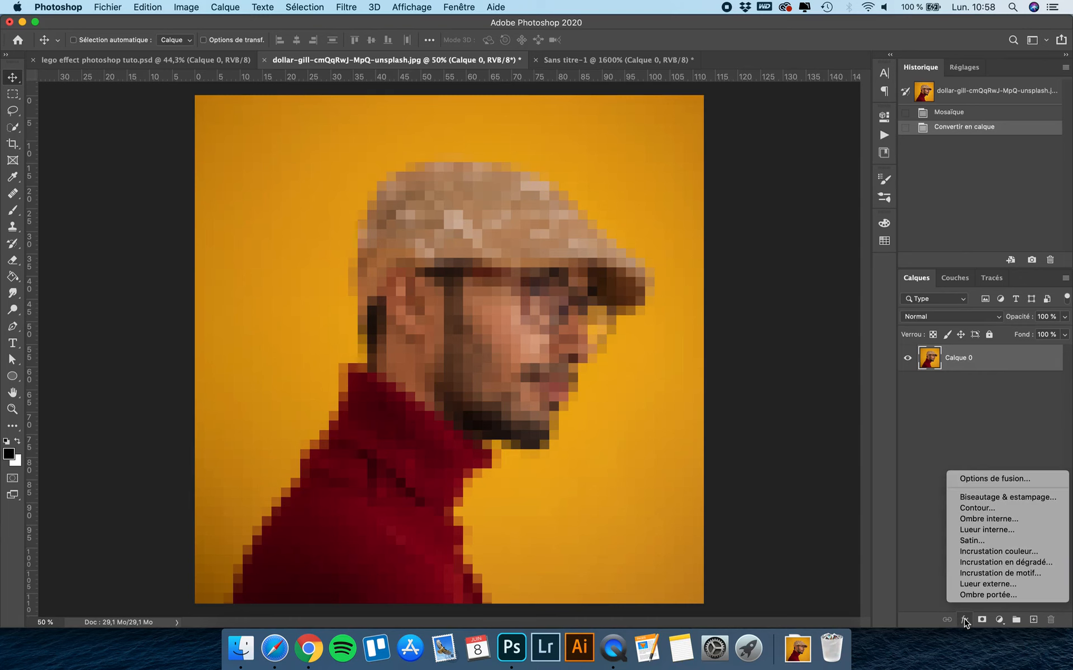
left_click(996, 575)
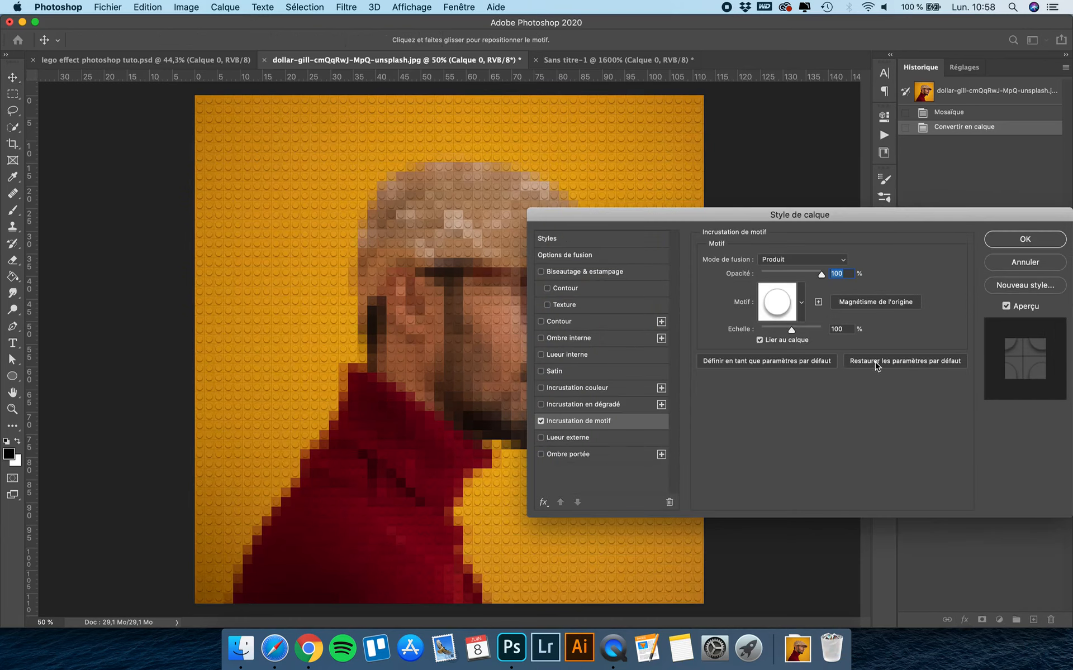
left_click(870, 366)
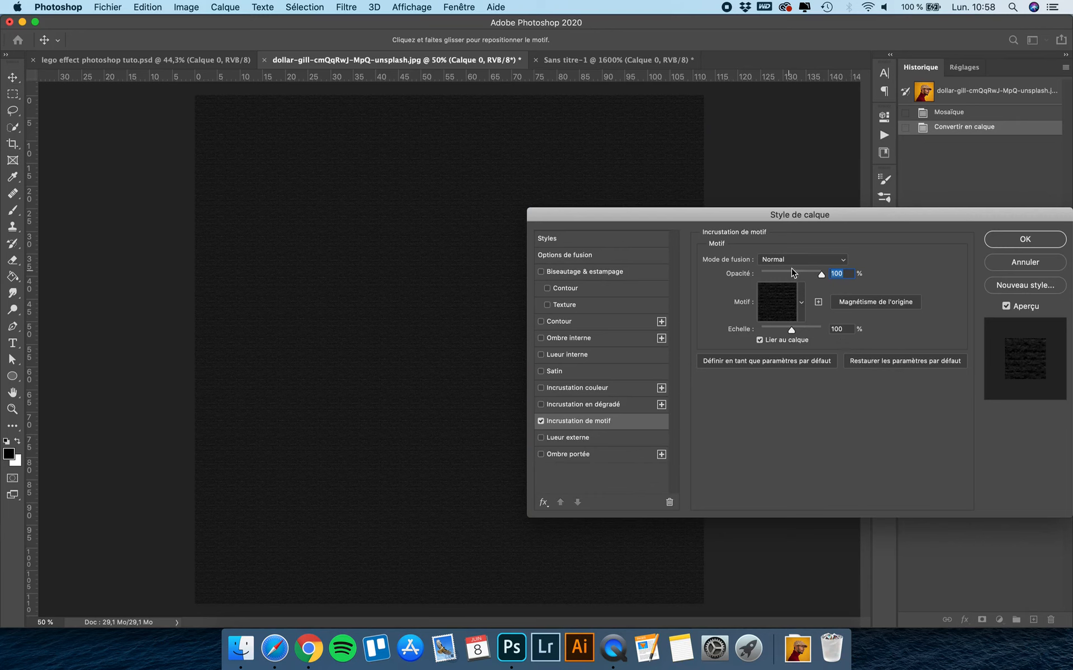
Step: Use the newly defined Lego stud pattern for the overlay in Multiply mode at 100% opacity and 100% scale, and apply it
left_click(801, 303)
scroll(784, 378, "down", 5)
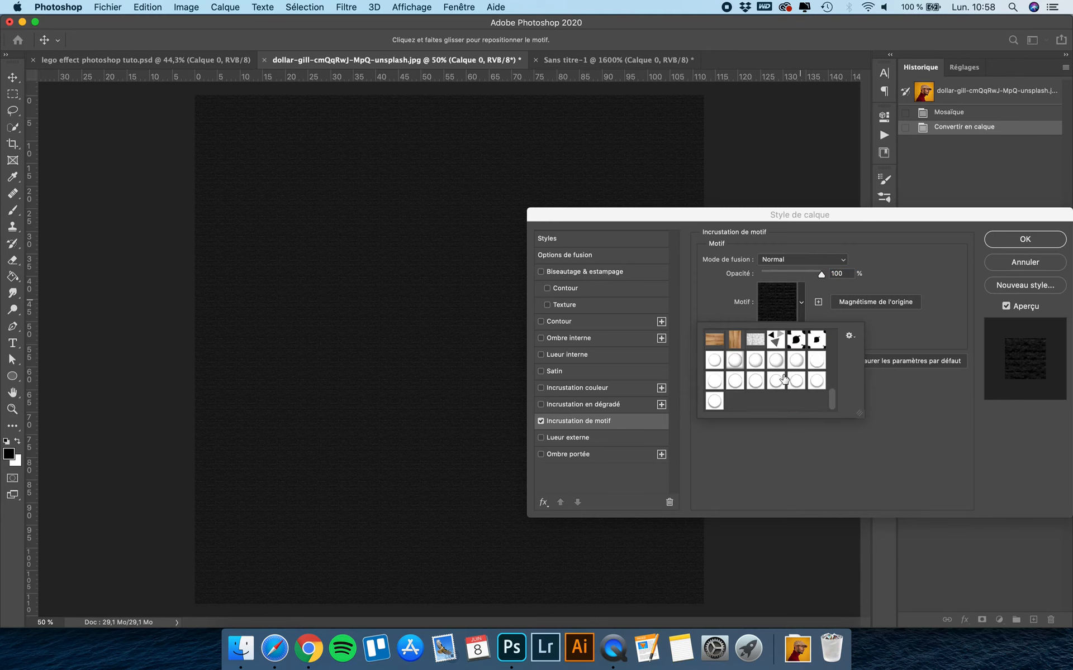
left_click(715, 402)
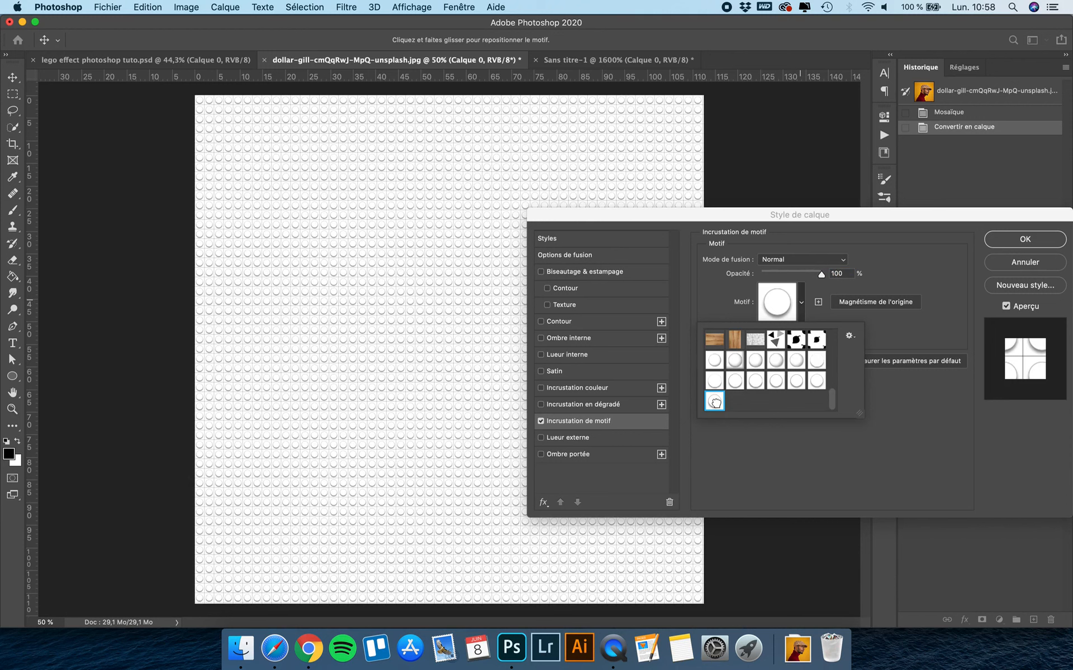
left_click(880, 267)
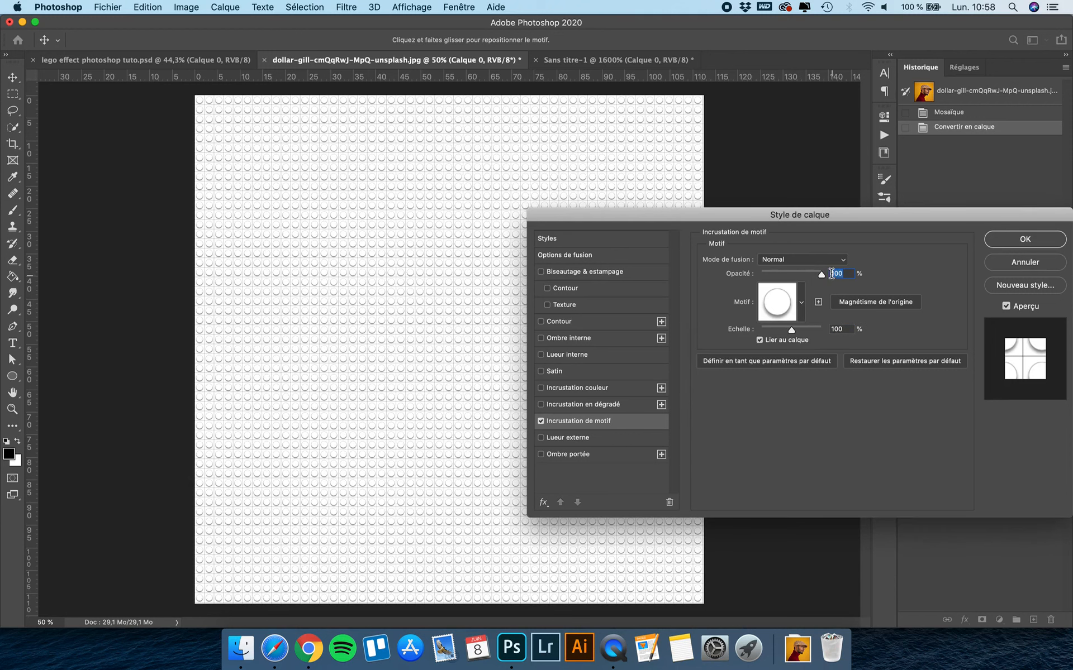
left_click(809, 259)
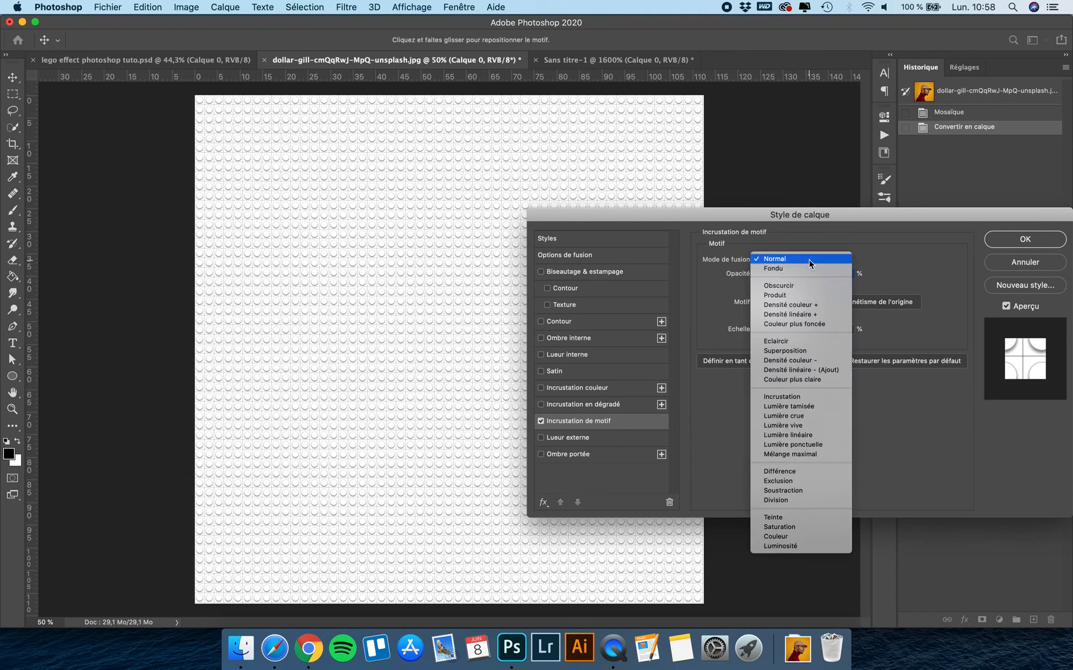
left_click(787, 293)
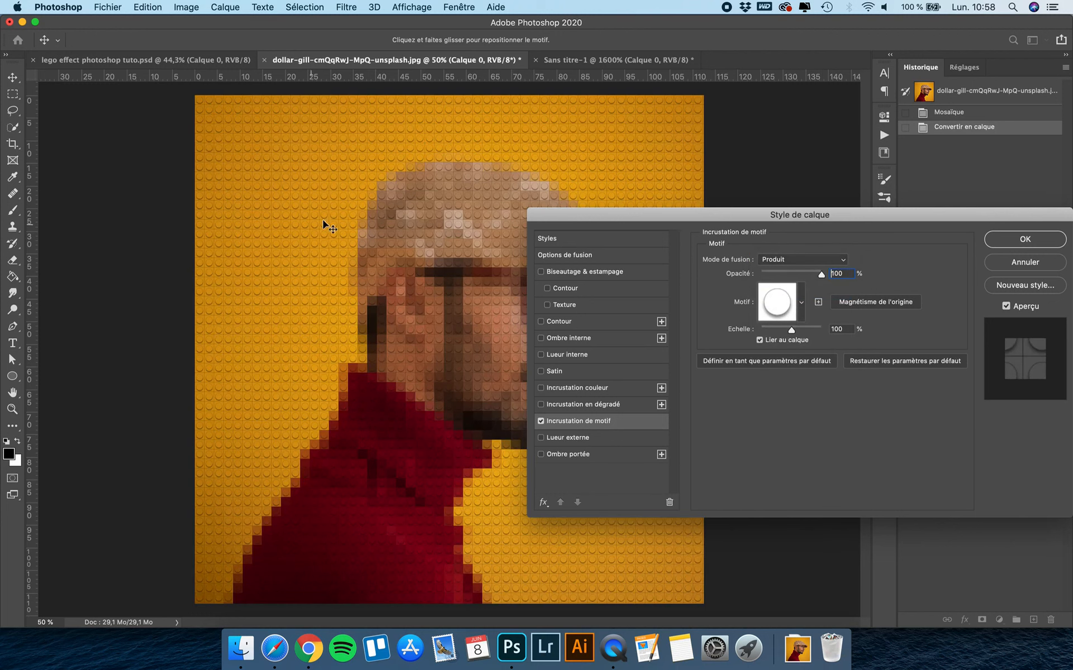
key("Tab")
left_click(1032, 242)
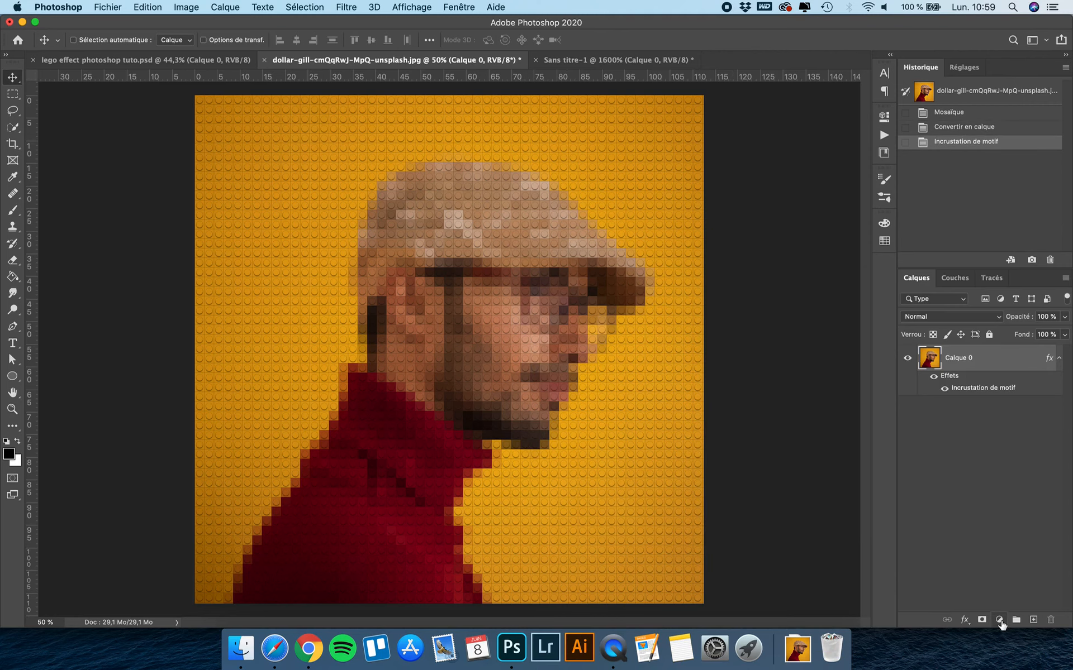
Step: Add a Hue/Saturation adjustment layer above the portrait and raise the global saturation slightly
left_click(1000, 620)
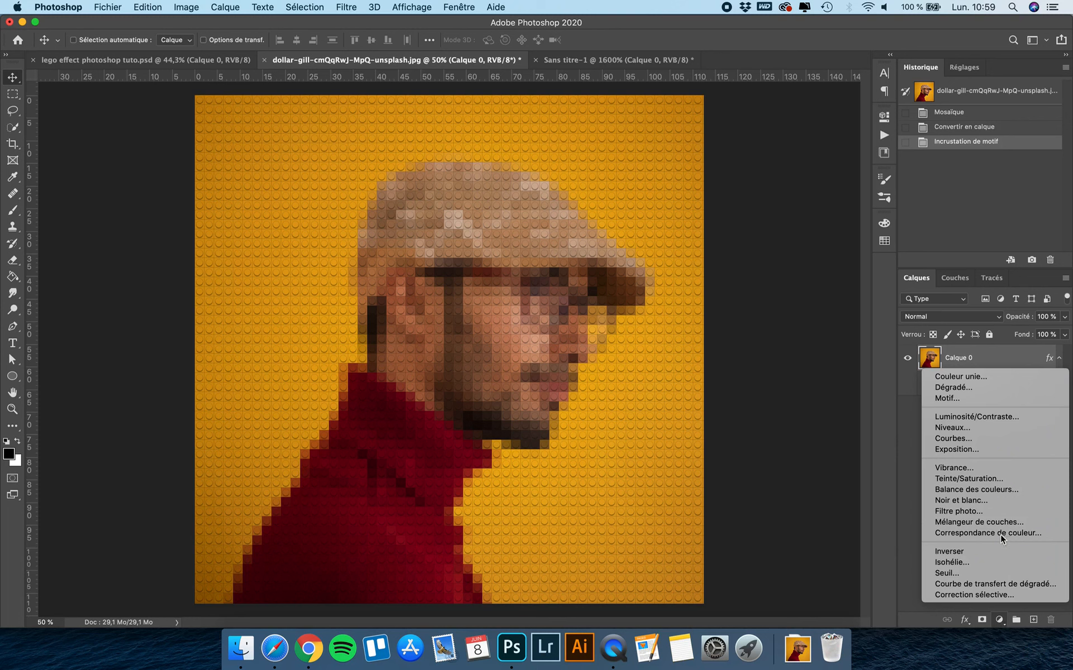
left_click(998, 479)
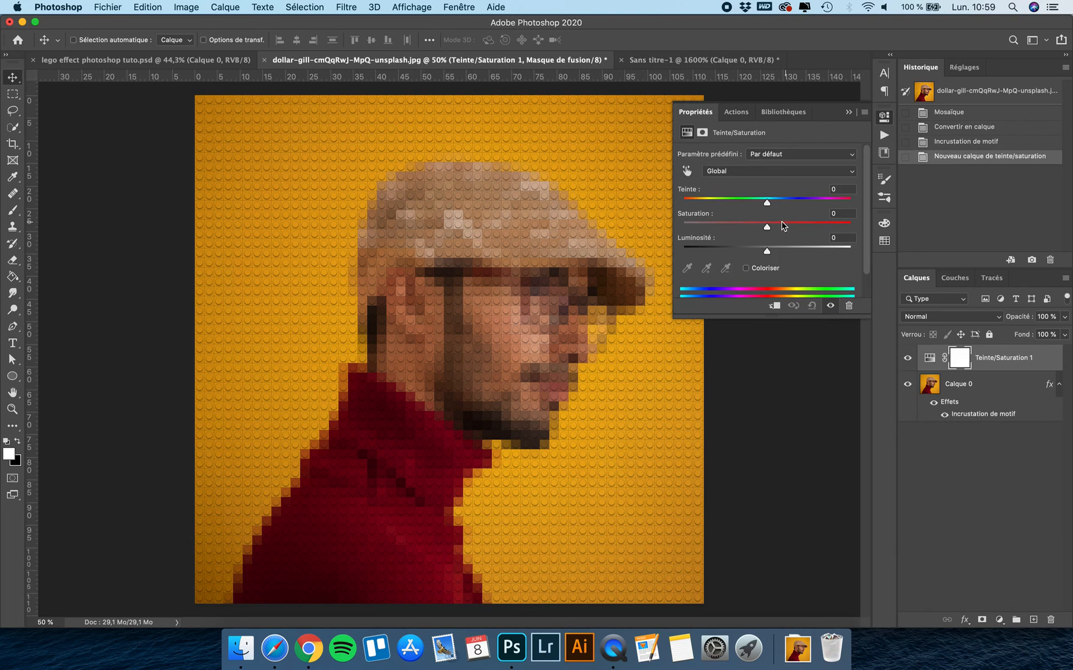
left_click_drag(767, 226, 784, 228)
left_click(697, 115)
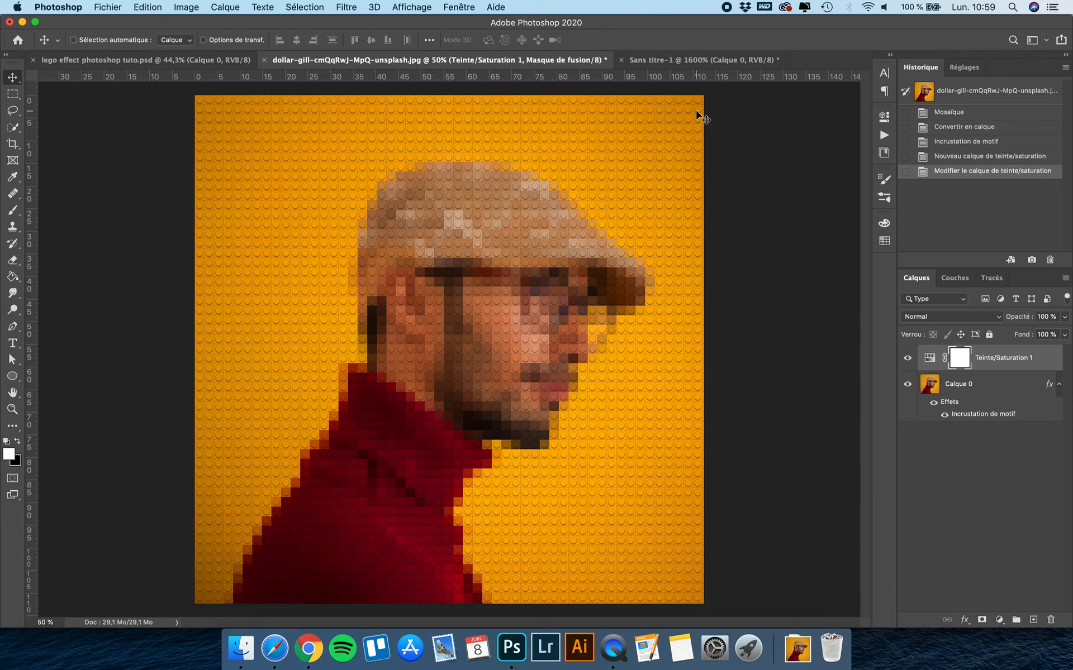